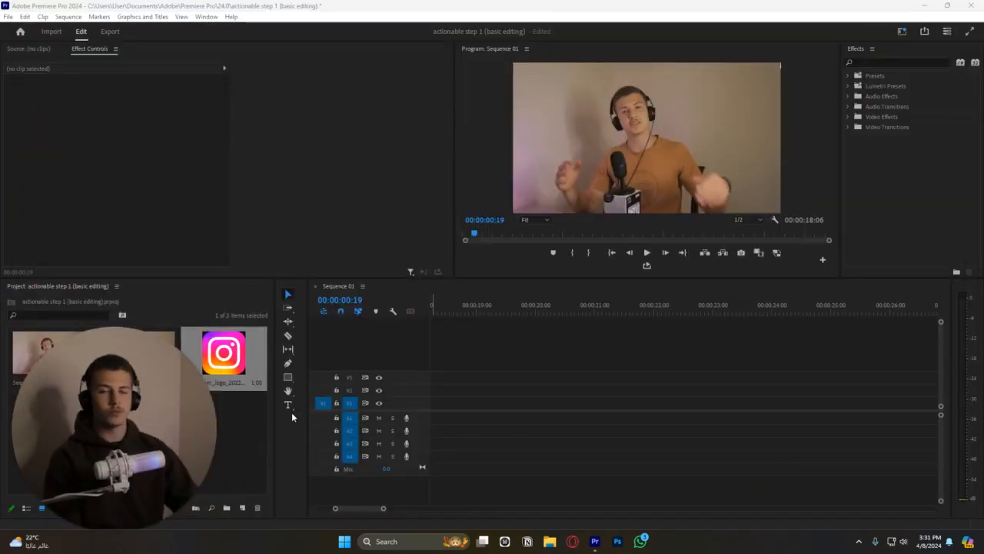
Step: Select the first clip on the V1 track of Sequence 01
scroll(510, 392, up, 9)
scroll(506, 401, up, 10)
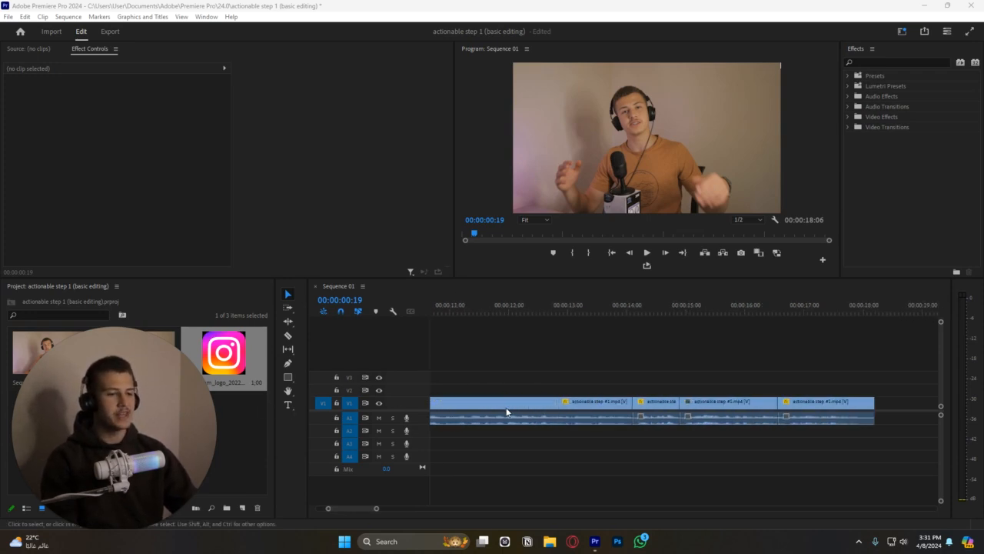
scroll(701, 400, down, 6)
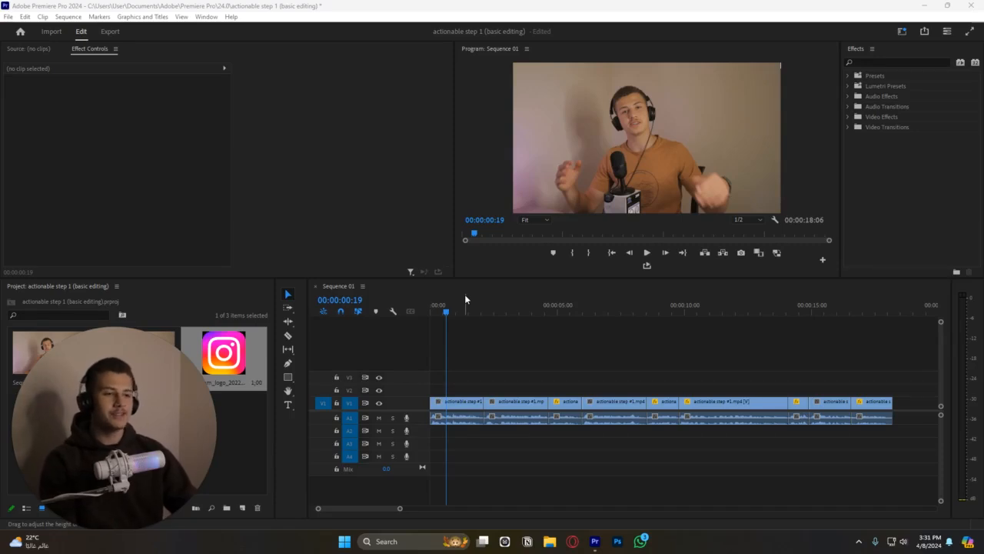
click(456, 411)
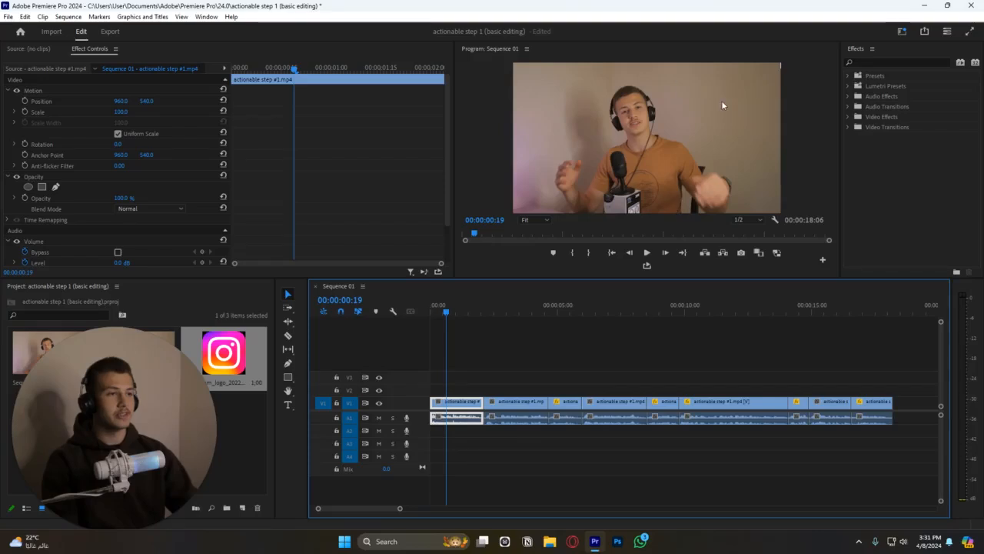
Step: Try shifting the first clip far left with a horizontal Position of 15 and no keyframes, and undo the shift
drag(121, 101, 2, 101)
drag(447, 313, 483, 310)
mouse_move(120, 101)
mouse_down()
mouse_move(846, 101)
mouse_move(126, 100)
mouse_up()
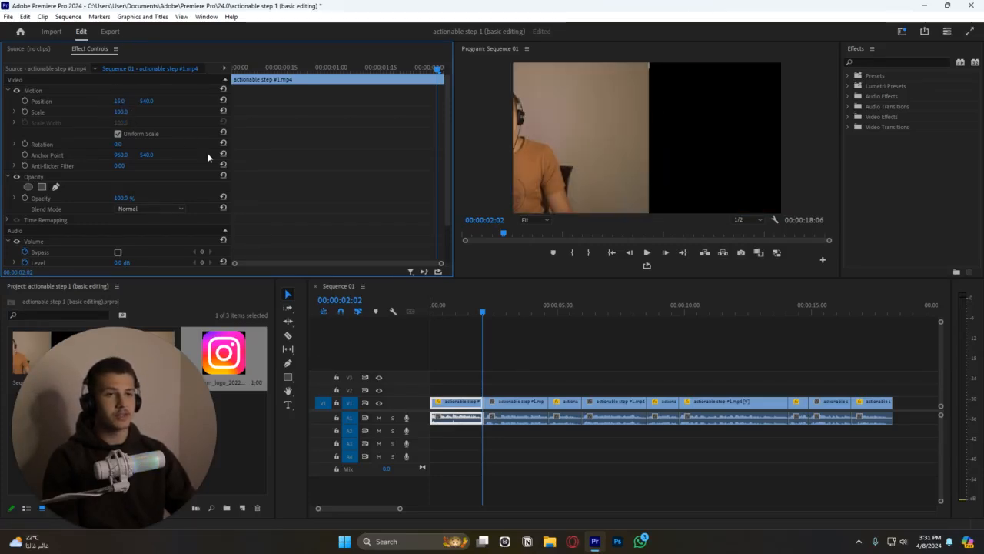
key(ctrl+z)
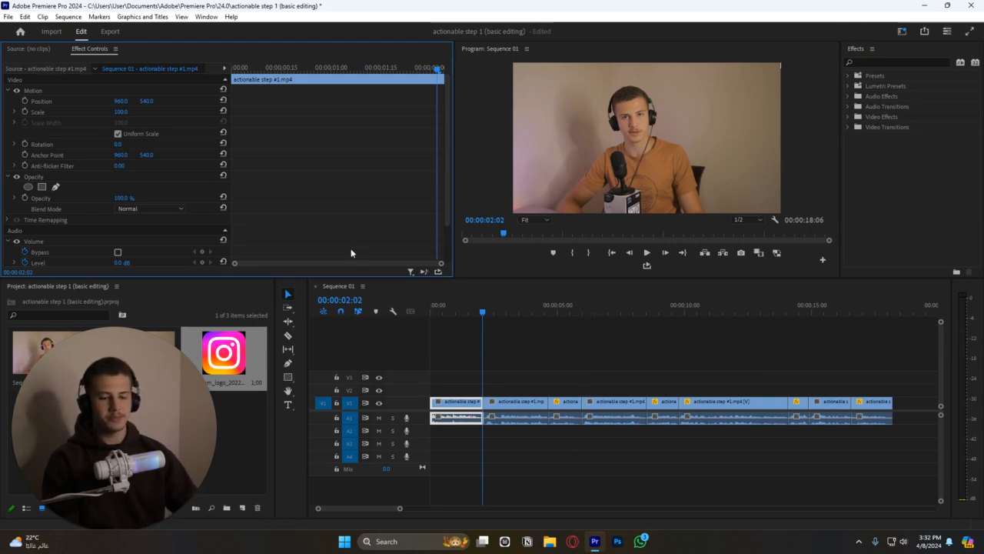
key(grave)
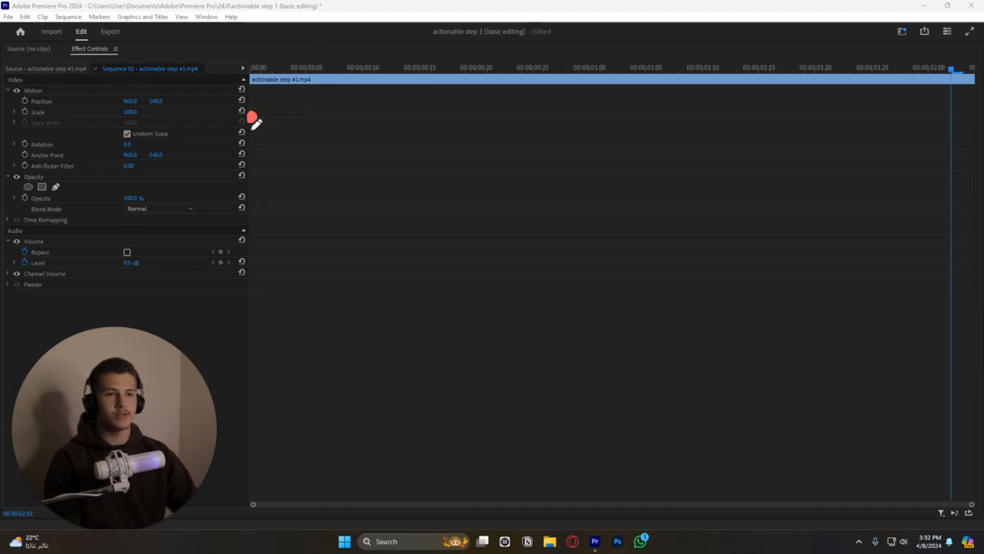
mouse_move(255, 128)
mouse_down()
mouse_move(249, 161)
mouse_move(264, 155)
mouse_move(247, 165)
mouse_move(180, 136)
mouse_move(171, 112)
mouse_up()
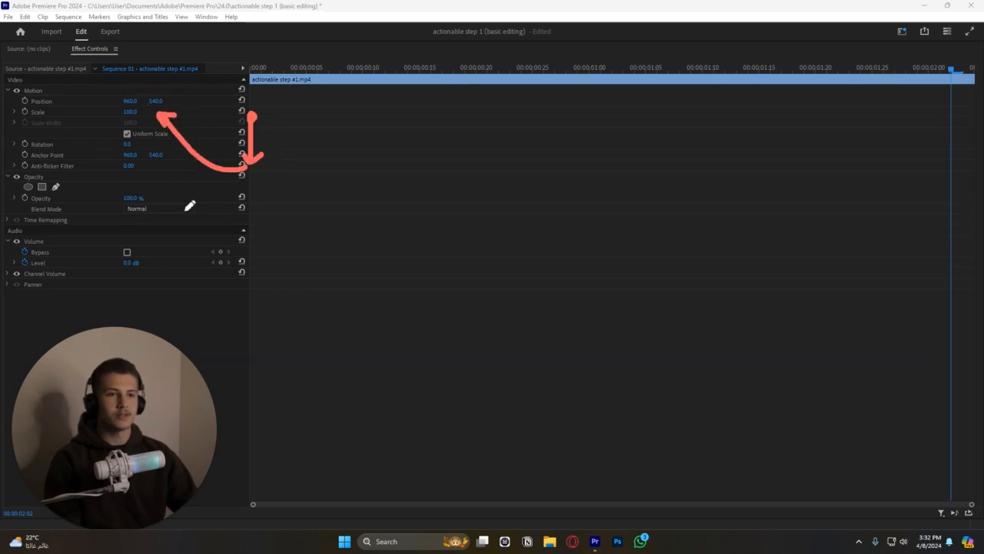
mouse_move(258, 116)
mouse_down()
mouse_move(424, 116)
mouse_move(418, 162)
mouse_up()
mouse_move(380, 202)
mouse_down()
mouse_move(473, 205)
mouse_move(397, 246)
mouse_move(418, 248)
mouse_up()
mouse_move(423, 255)
mouse_down()
mouse_move(440, 224)
mouse_move(454, 252)
mouse_up()
drag(448, 236, 483, 236)
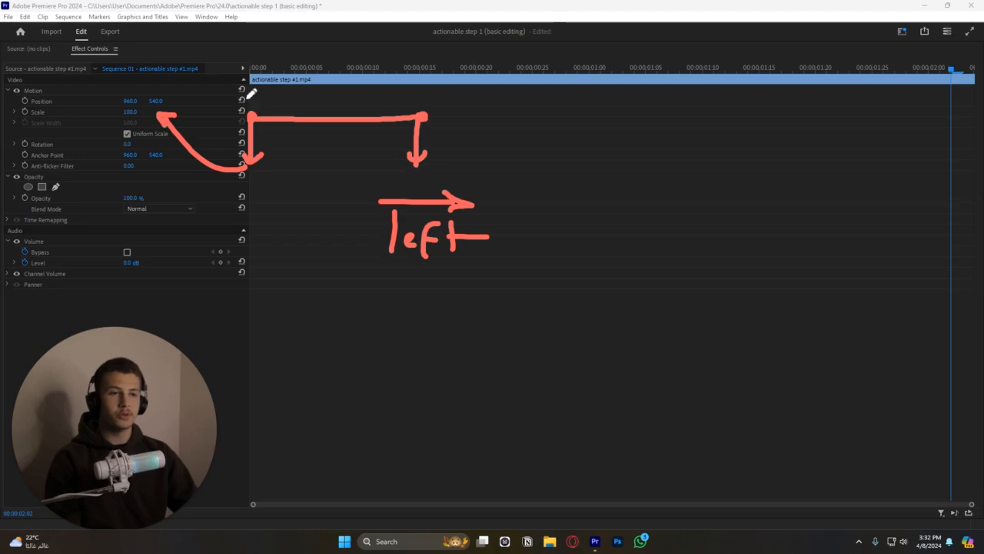
mouse_move(256, 229)
mouse_down()
mouse_move(250, 242)
mouse_move(425, 232)
mouse_up()
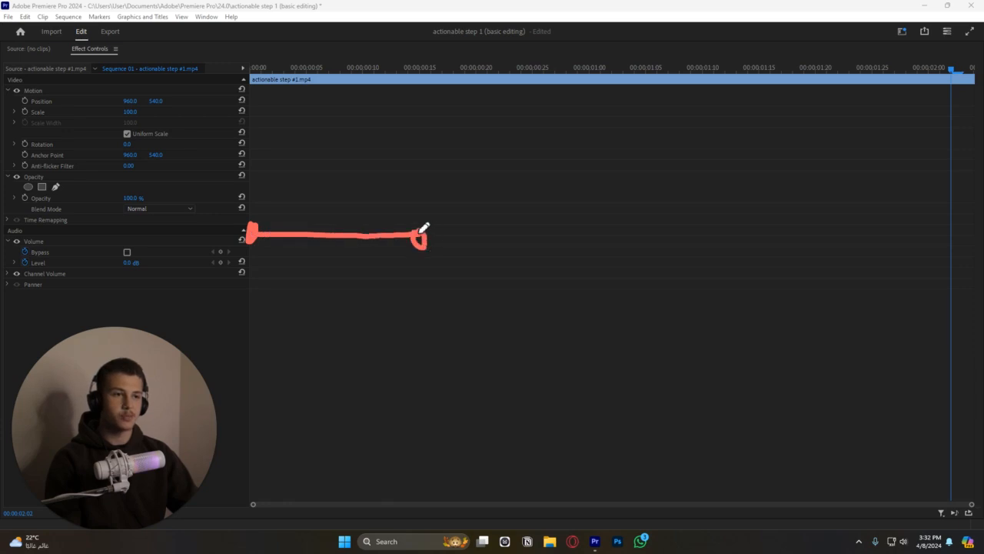
mouse_move(394, 279)
mouse_down()
mouse_move(450, 270)
mouse_move(469, 283)
mouse_up()
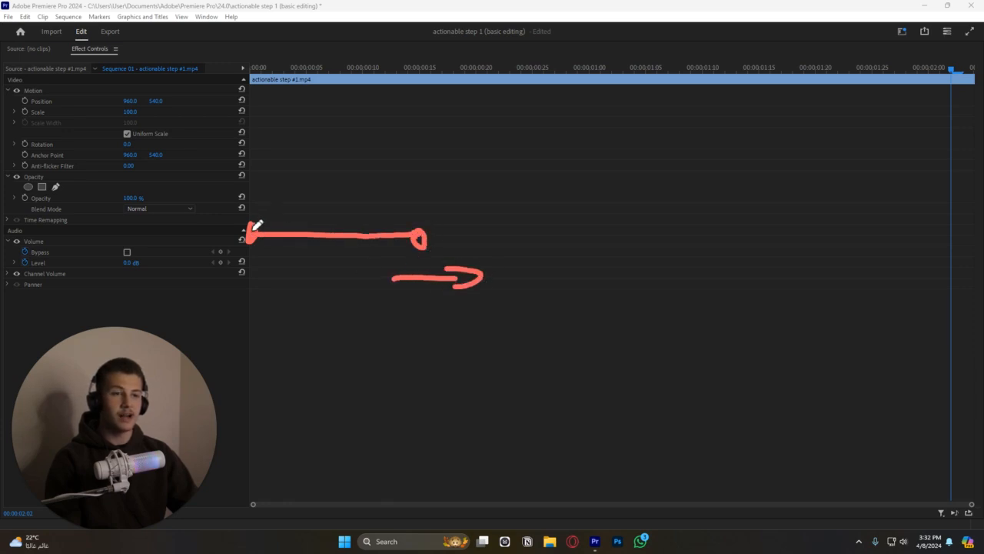
mouse_move(256, 219)
mouse_down()
mouse_move(253, 182)
mouse_move(274, 143)
mouse_move(323, 126)
mouse_move(402, 138)
mouse_move(427, 171)
mouse_move(429, 216)
mouse_move(453, 212)
mouse_move(466, 183)
mouse_up()
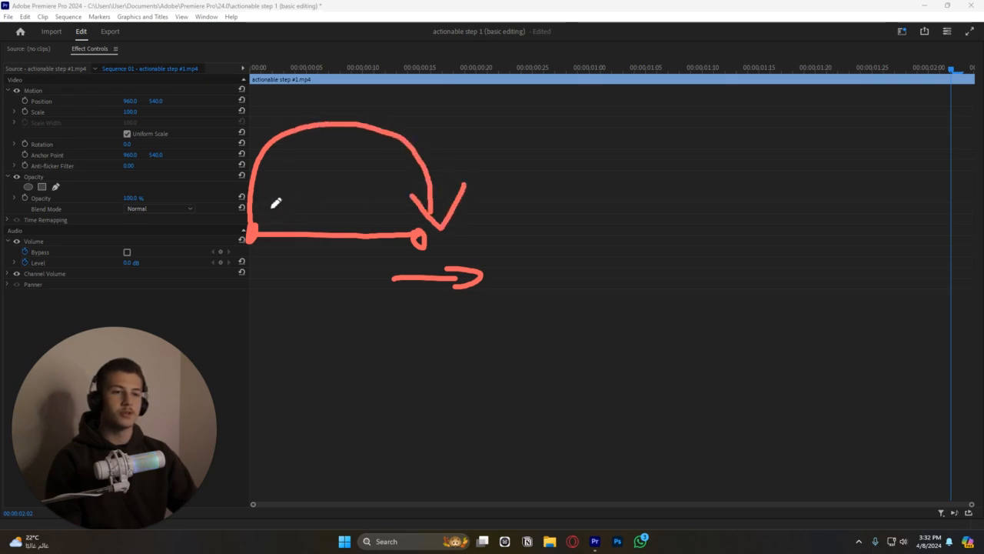
mouse_move(310, 162)
mouse_down()
mouse_move(318, 194)
mouse_move(287, 188)
mouse_move(360, 198)
mouse_move(391, 172)
mouse_move(407, 197)
mouse_up()
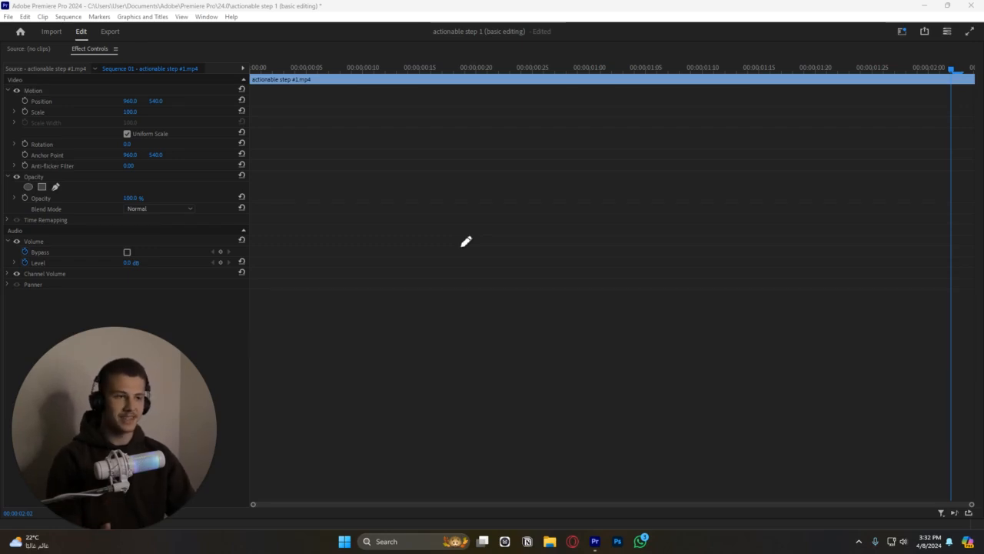
click(31, 325)
click(407, 303)
key(grave)
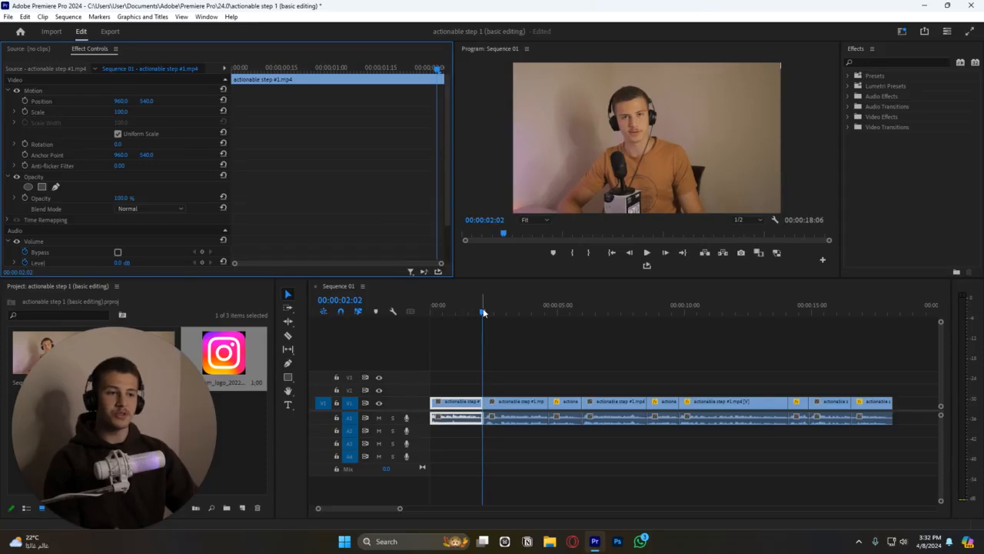
Step: Try a horizontal Position of 32 at the clip's start and a far-right one at 00:00:01:00 without keyframes, and undo both changes
drag(483, 311, 431, 311)
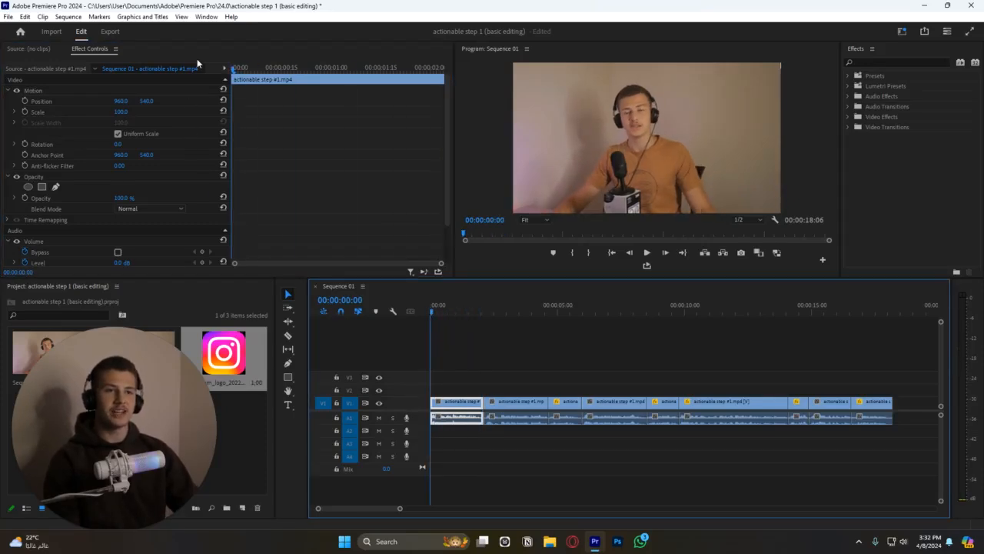
click(234, 73)
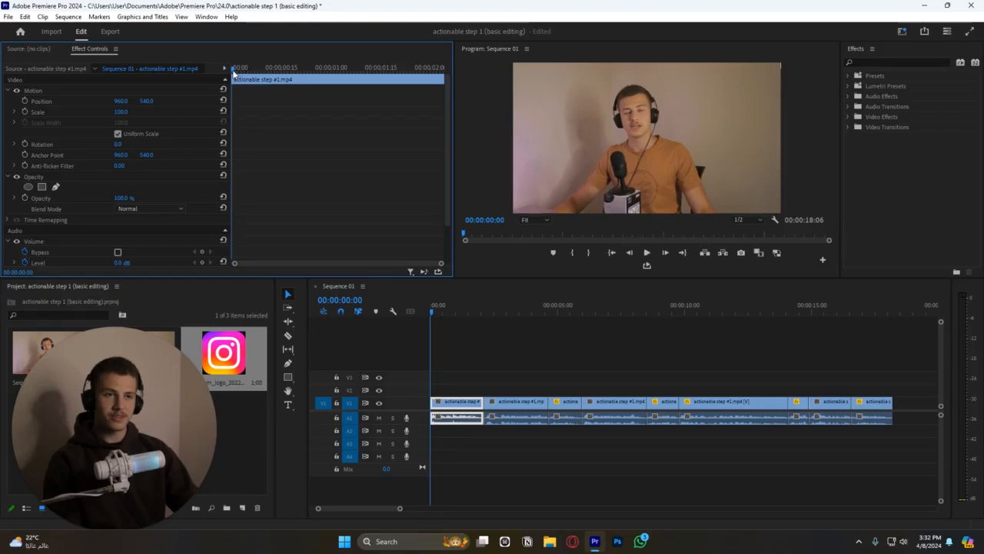
mouse_move(121, 101)
mouse_down()
mouse_move(100, 101)
mouse_move(132, 96)
mouse_up()
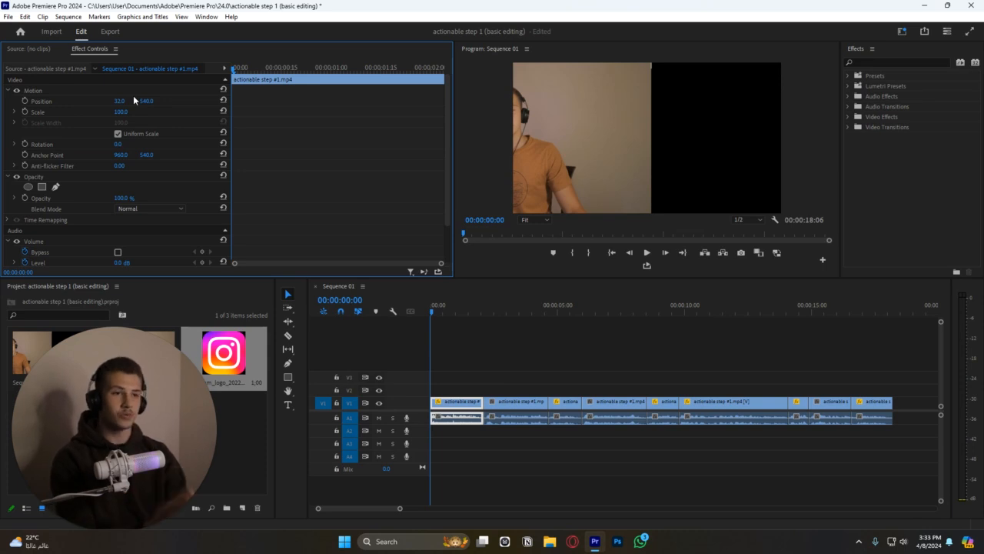
click(304, 69)
drag(305, 69, 330, 69)
drag(114, 101, 125, 101)
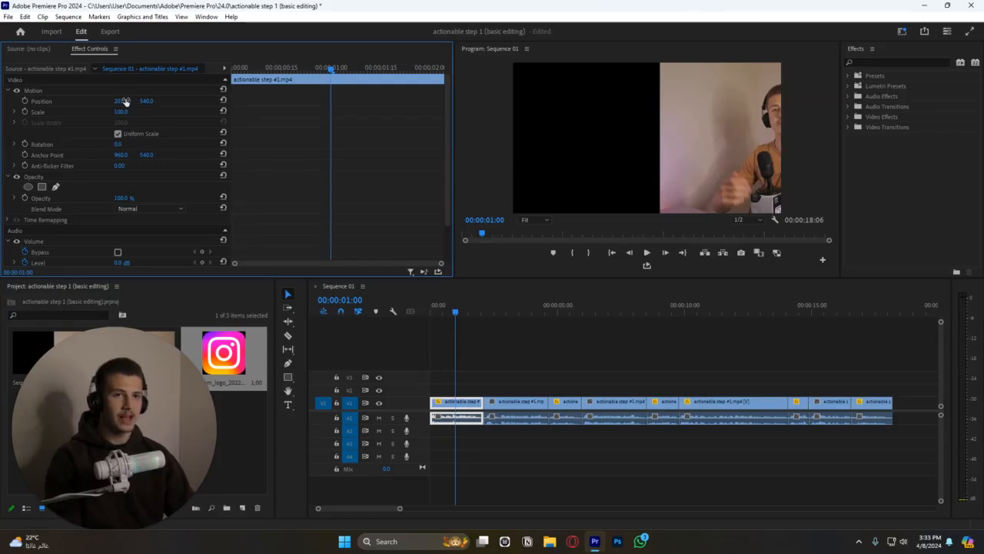
key(ctrl+z)
key(ctrl+z)
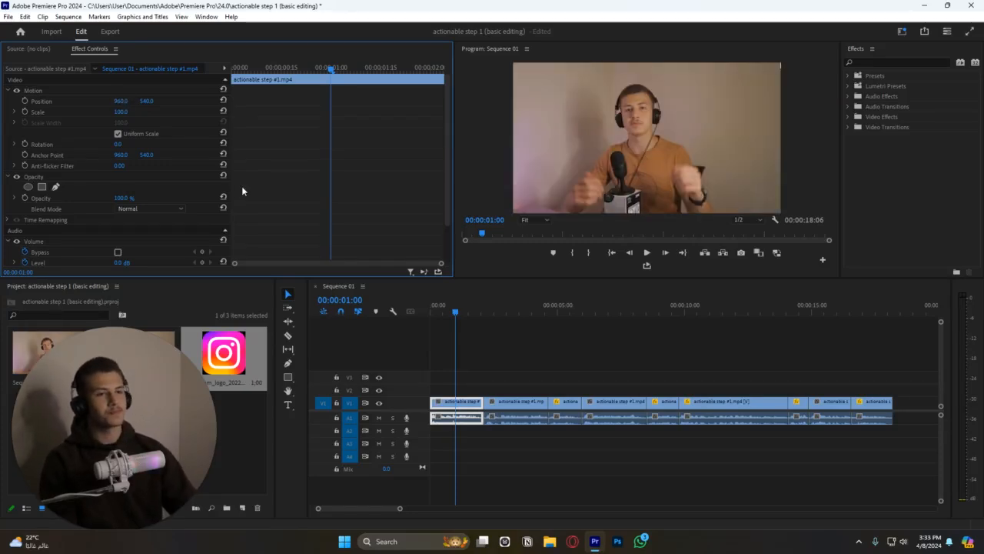
Step: Move the playhead to 00:00:00:02 within the first clip
click(242, 68)
drag(242, 69, 239, 70)
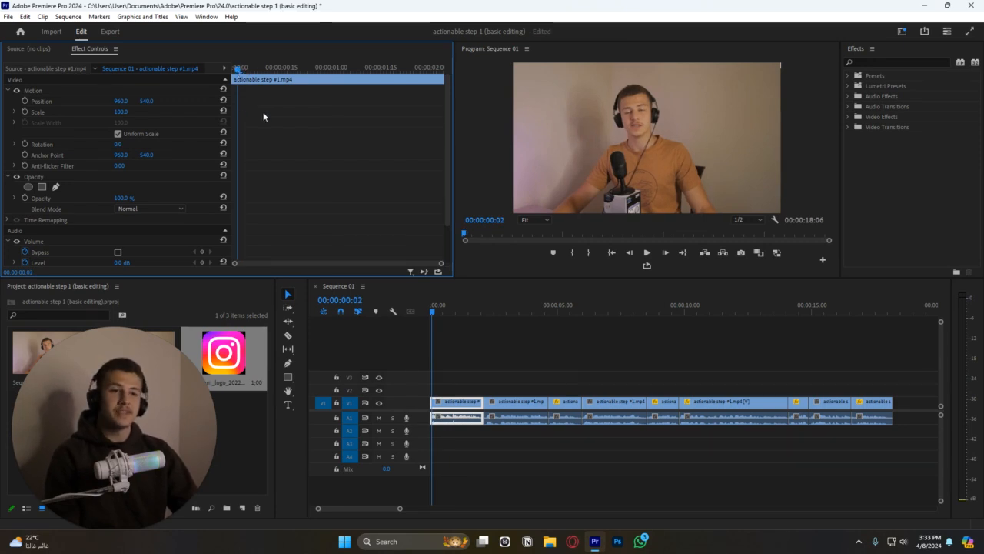
click(33, 368)
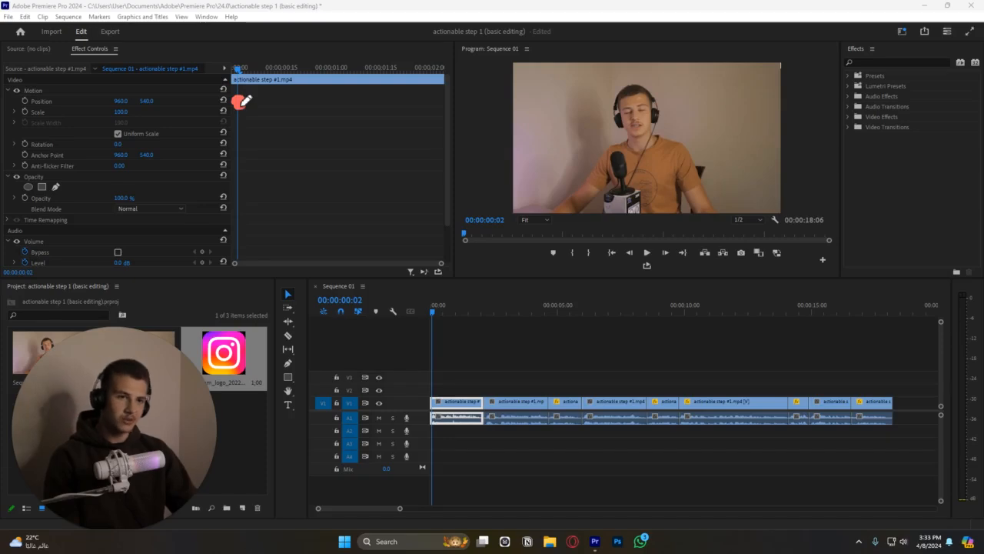
mouse_move(240, 102)
mouse_down()
mouse_move(224, 136)
mouse_move(145, 115)
mouse_up()
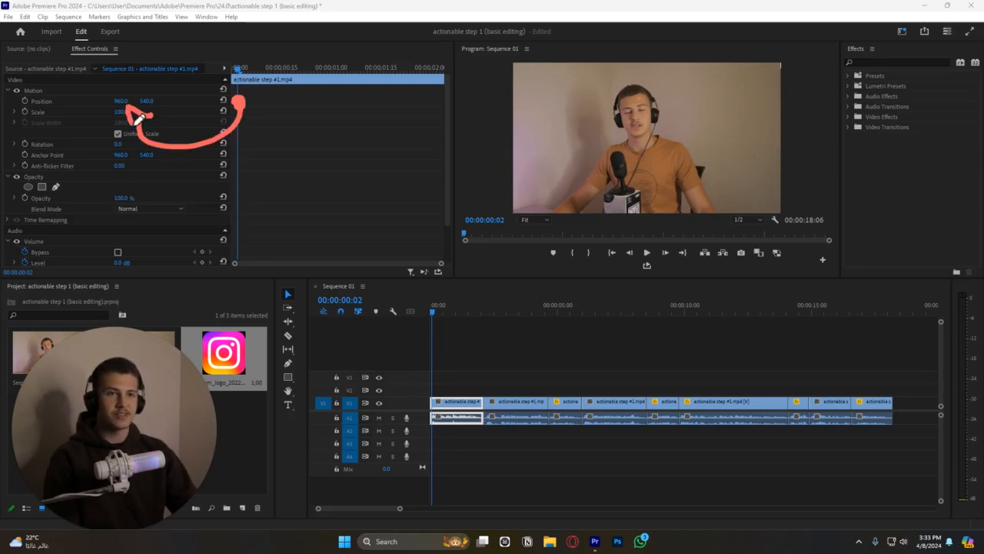
mouse_move(90, 91)
mouse_down()
mouse_move(93, 130)
mouse_move(92, 82)
mouse_up()
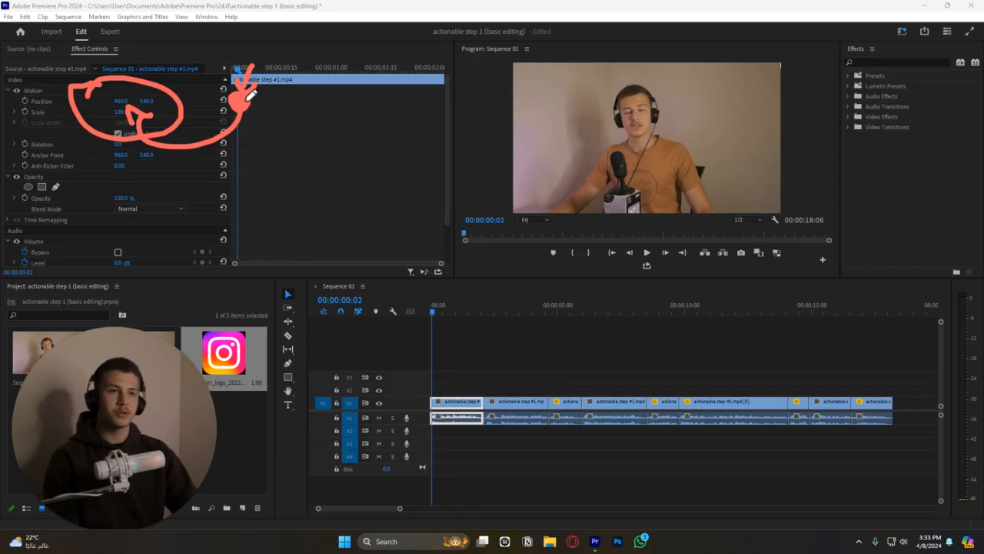
click(23, 255)
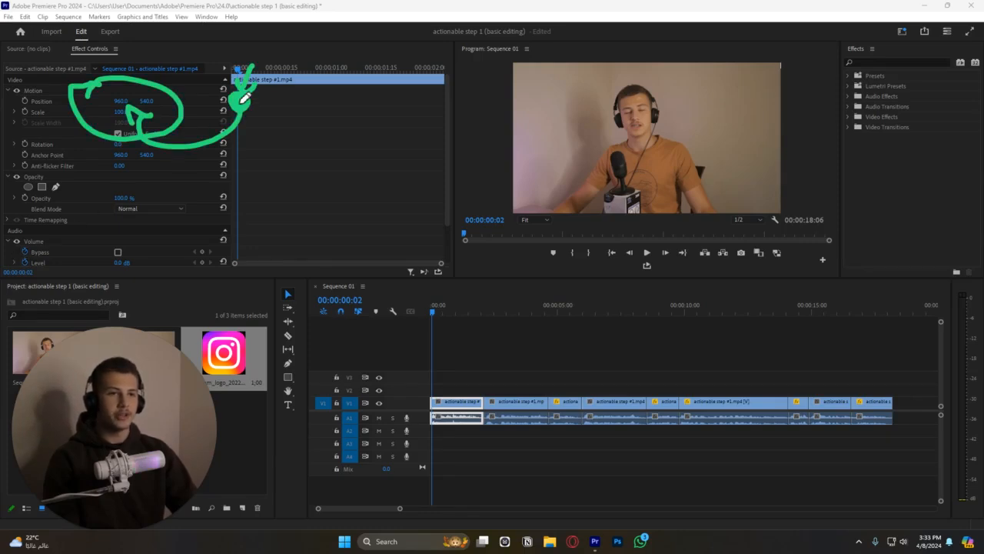
click(7, 297)
click(22, 230)
click(236, 108)
mouse_move(235, 108)
mouse_down()
mouse_move(339, 106)
mouse_move(331, 149)
mouse_move(338, 173)
mouse_move(398, 169)
mouse_move(378, 192)
mouse_up()
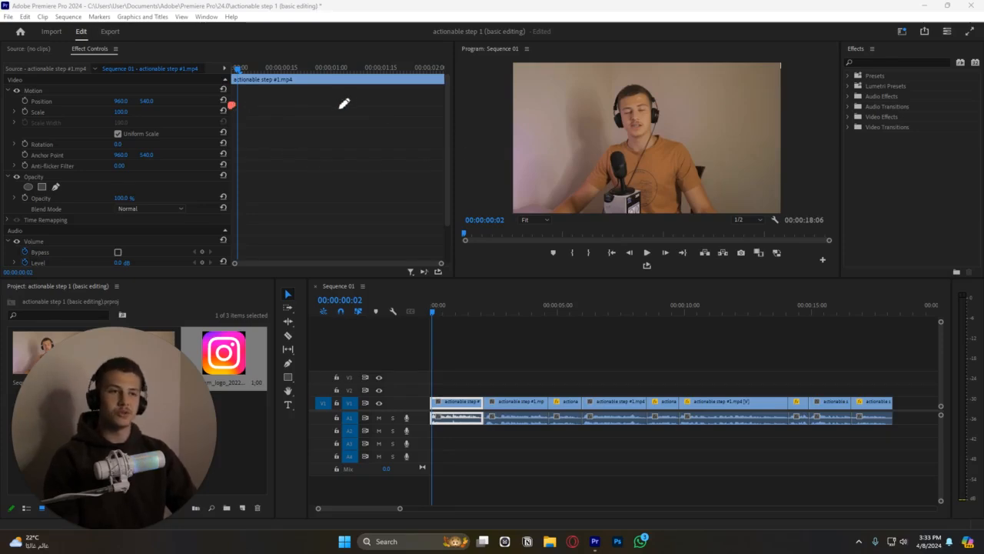
mouse_move(232, 141)
mouse_down()
mouse_move(348, 141)
mouse_move(327, 153)
mouse_up()
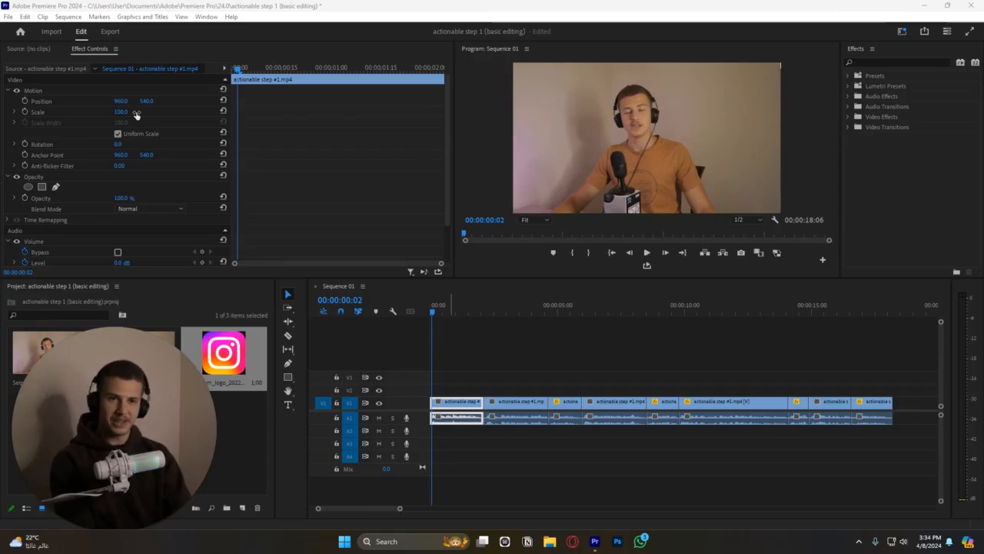
Step: Turn on Position keyframing for the first clip at 00:00:00:02 and set that keyframe's horizontal Position to 121
click(24, 101)
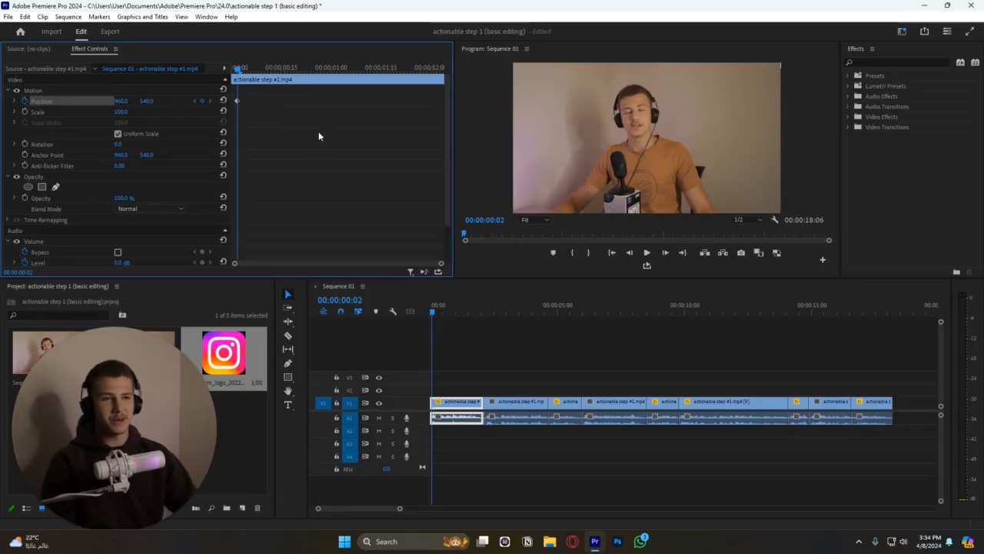
key(grave)
key(grave)
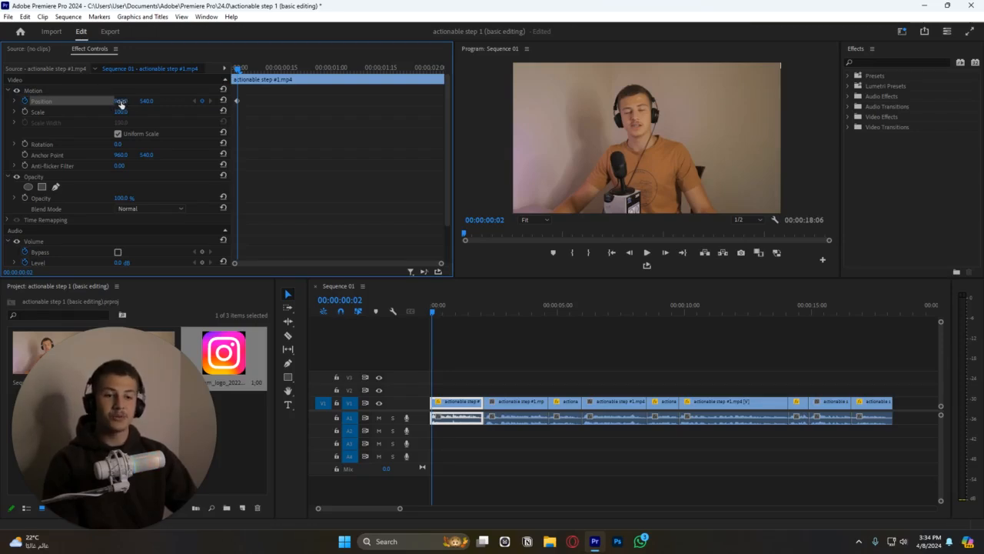
drag(120, 104, 60, 104)
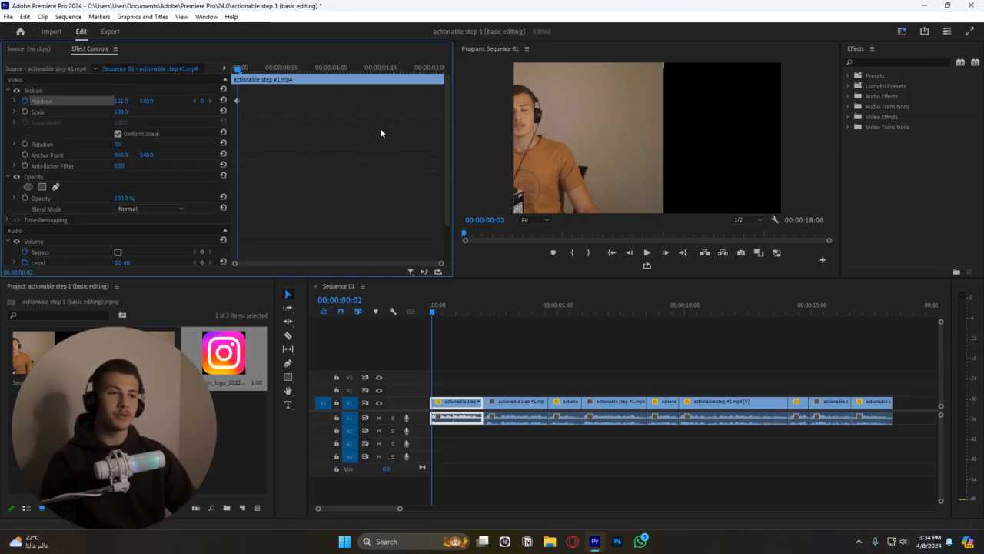
Step: Add a second Position keyframe to the first clip at 00:00:01:15
drag(237, 67, 286, 77)
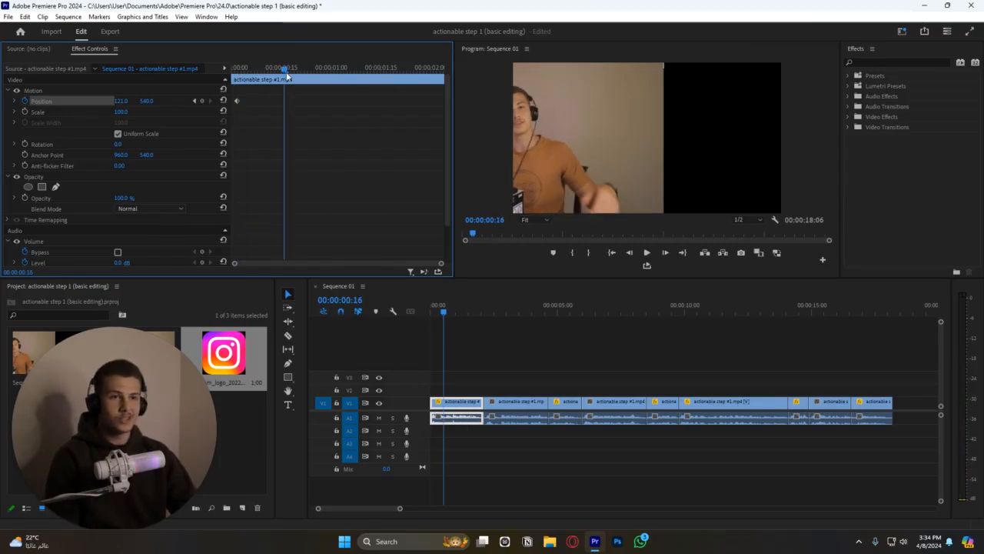
drag(287, 77, 379, 61)
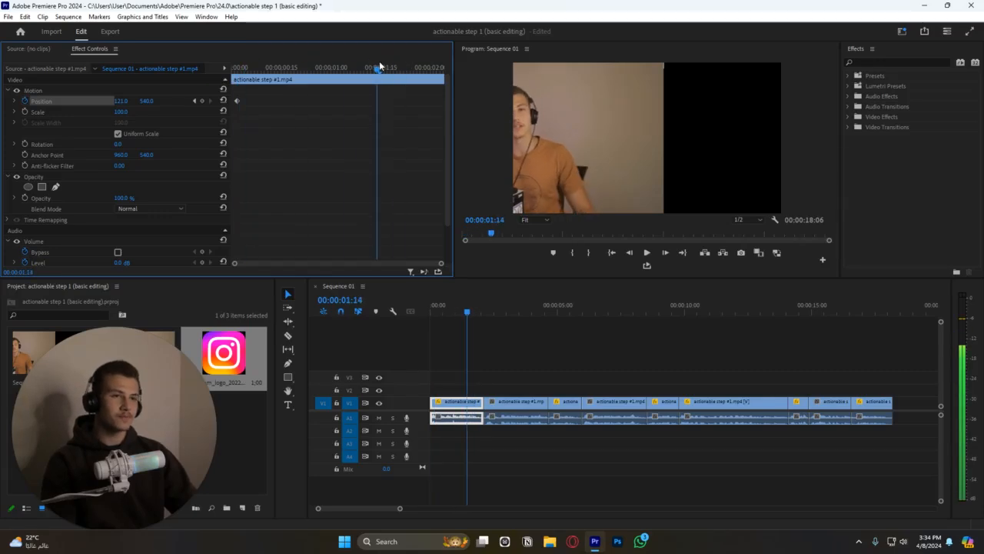
click(202, 102)
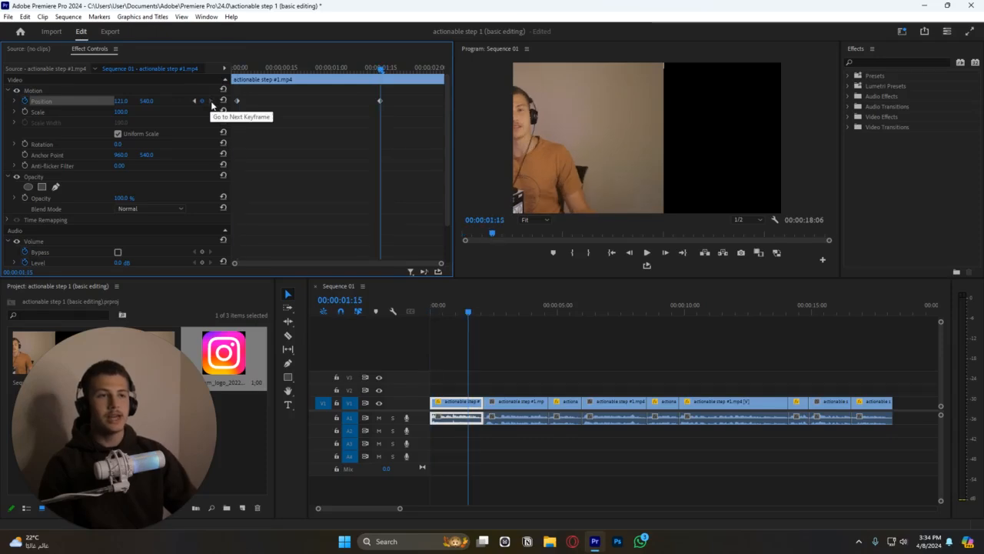
Step: Set the second keyframe's horizontal Position to about 1990 and play the clip's movement from the beginning
click(193, 100)
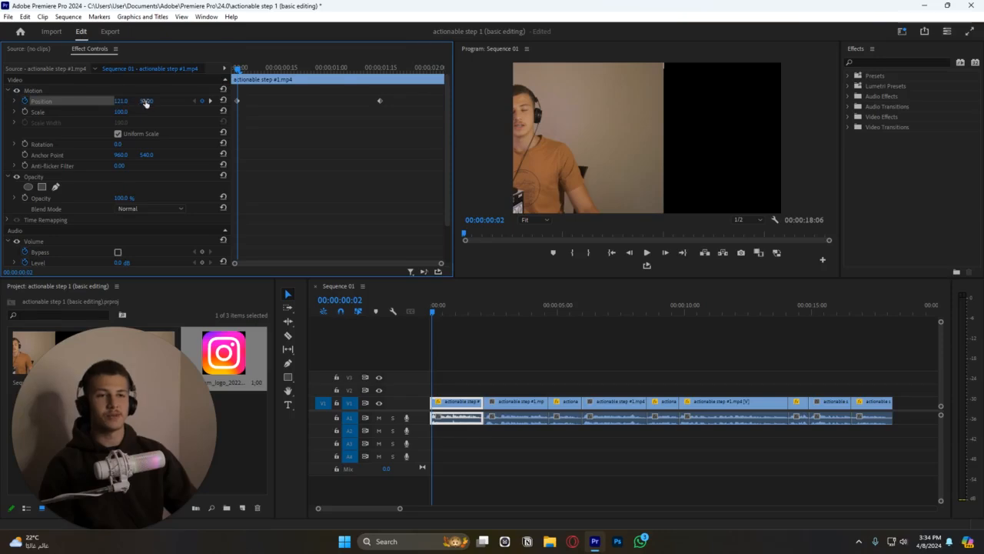
click(210, 100)
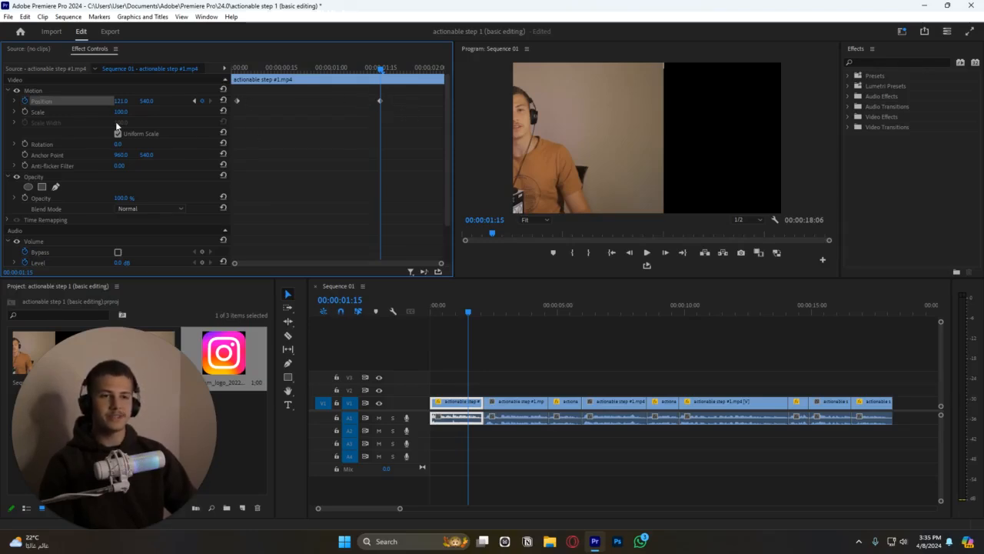
drag(120, 101, 120, 100)
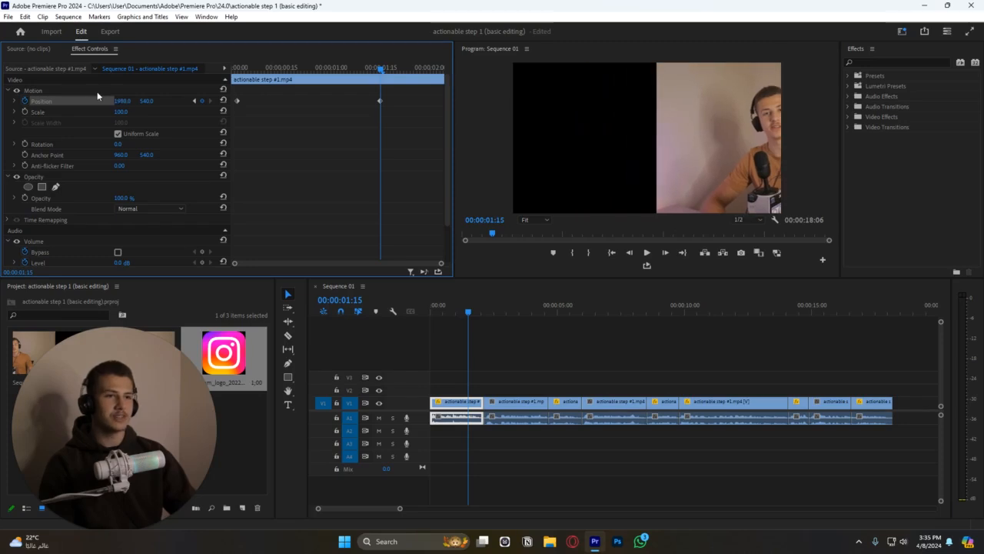
click(236, 70)
key(space)
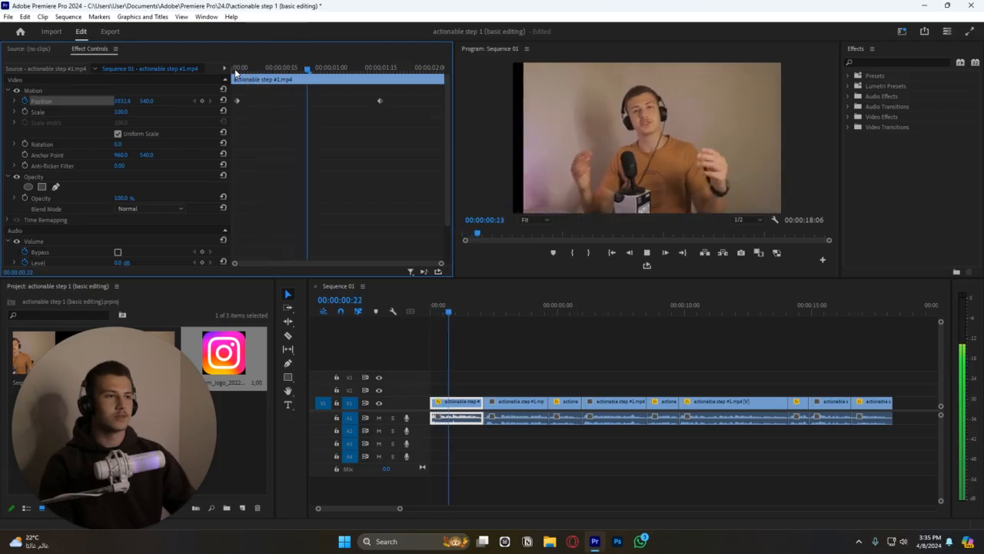
Step: Stop playback and compare the first clip's placement at its start with that at the second Position keyframe, 00:00:01:15
key(space)
click(244, 70)
click(385, 71)
click(382, 71)
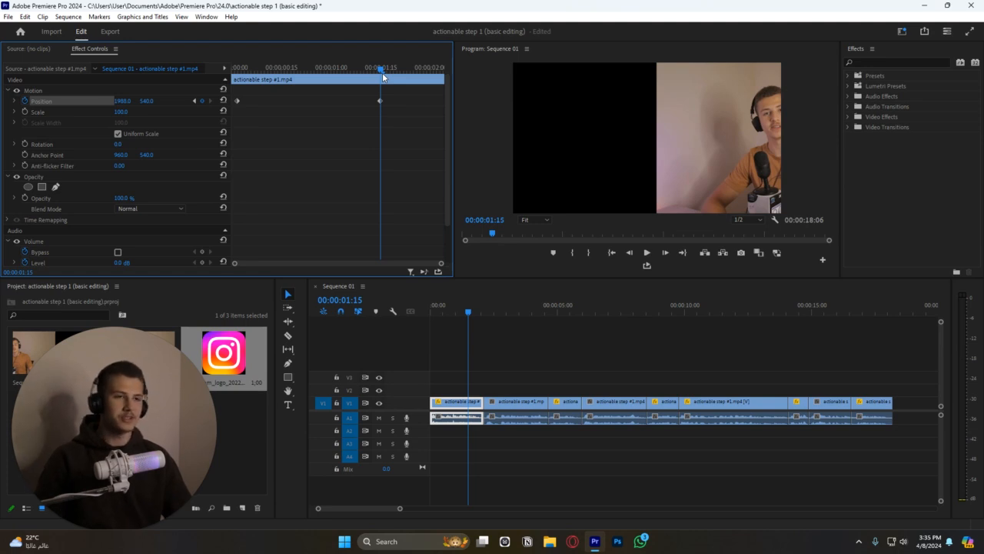
Step: Try the first clip's Position keyframes closer together, with the first one at 00:00:00:18, and scrub through the clip's beginning
drag(380, 100, 344, 100)
drag(237, 100, 283, 79)
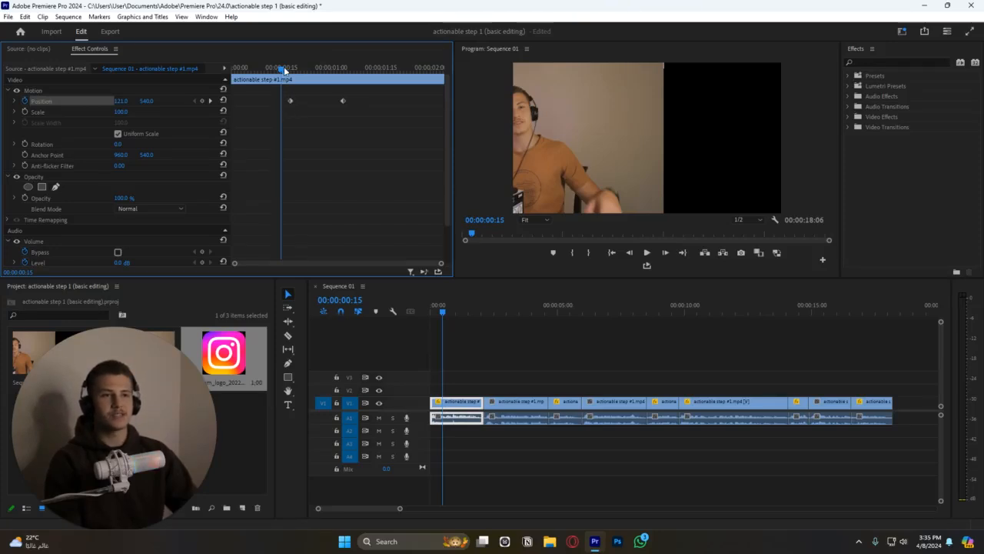
drag(283, 71, 291, 72)
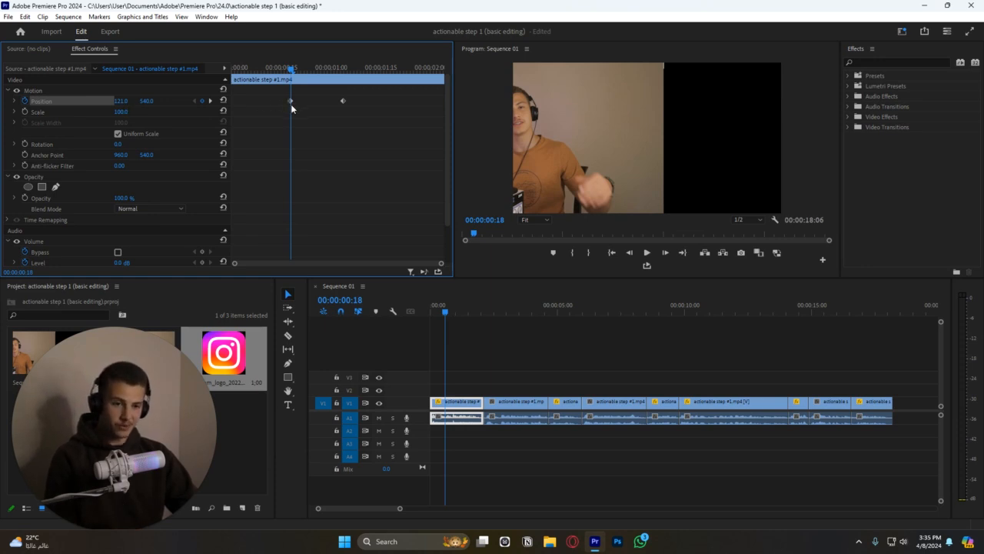
drag(292, 71, 233, 100)
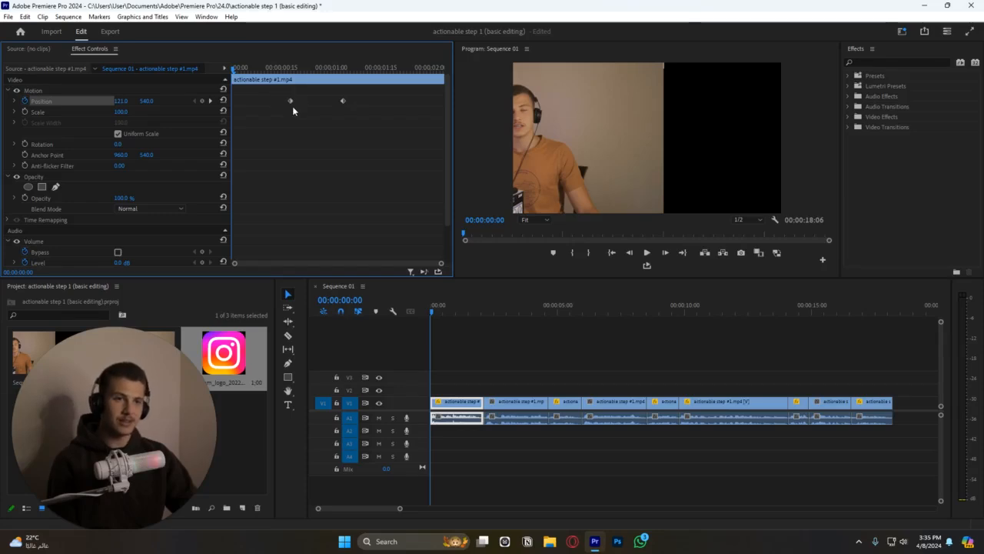
mouse_move(279, 61)
mouse_down()
mouse_move(414, 61)
mouse_move(275, 67)
mouse_up()
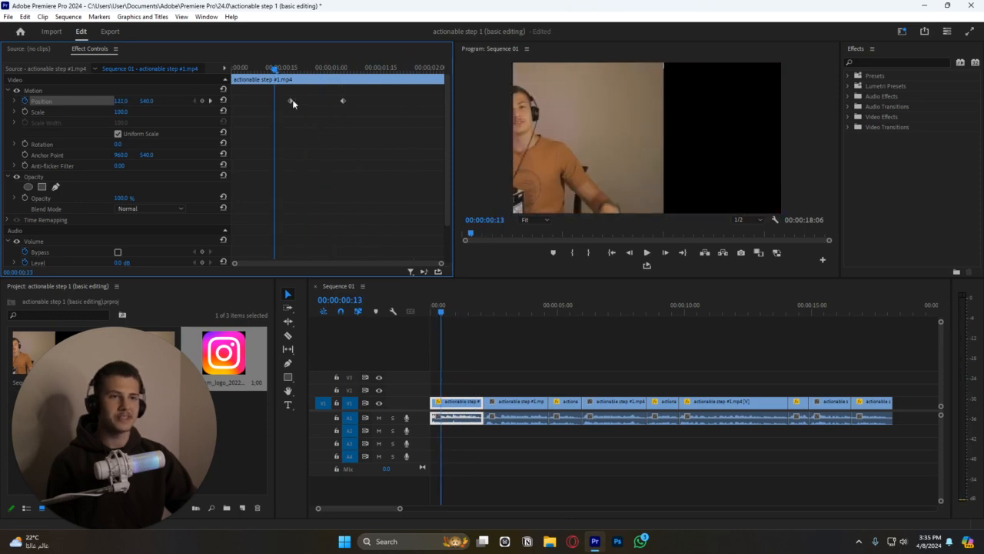
Step: Try spreading the two Position keyframes to the first clip's start and end, restore their spacing, and scrub through the clip
drag(290, 101, 210, 105)
drag(343, 101, 445, 100)
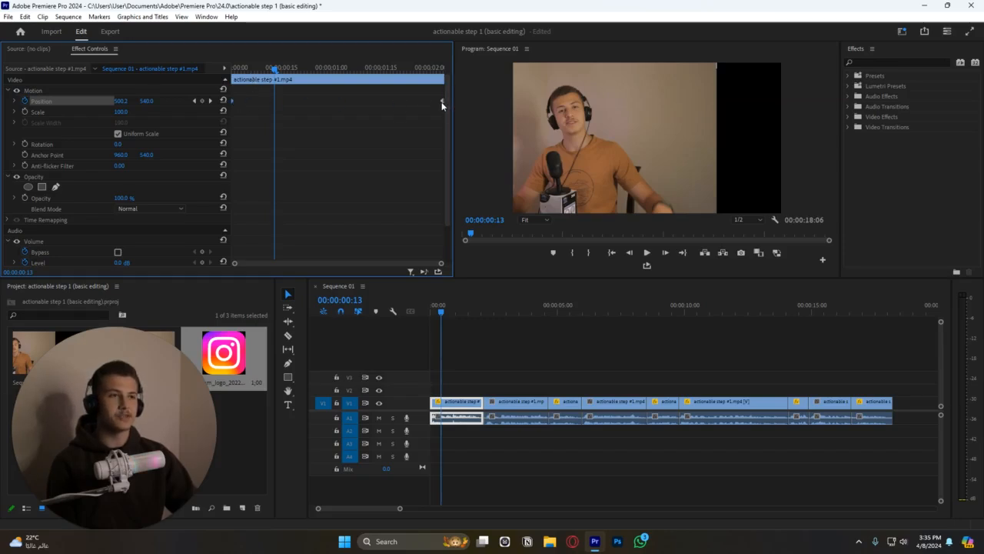
drag(242, 69, 393, 82)
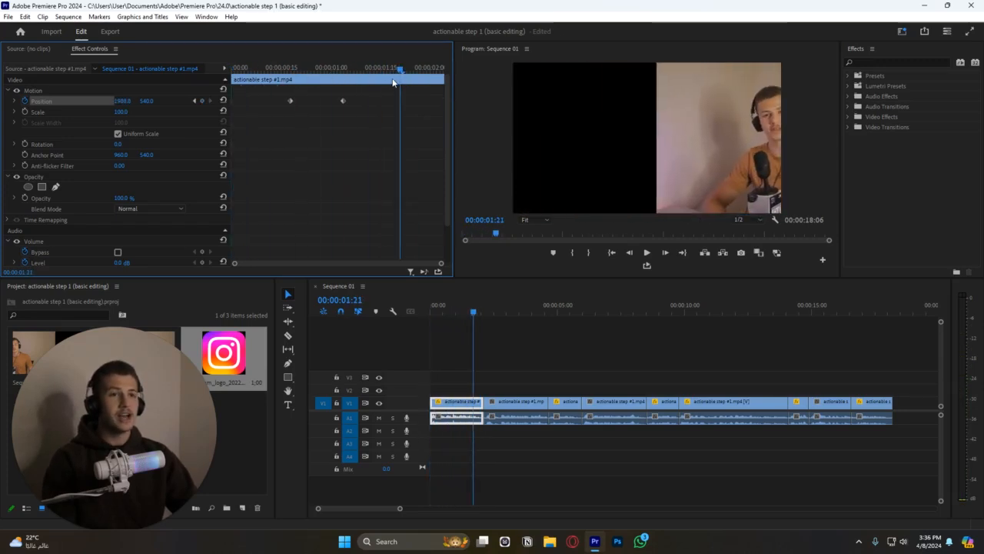
Step: Remove all Position keyframes from the first clip and reset its Position to the default
click(25, 102)
key(Return)
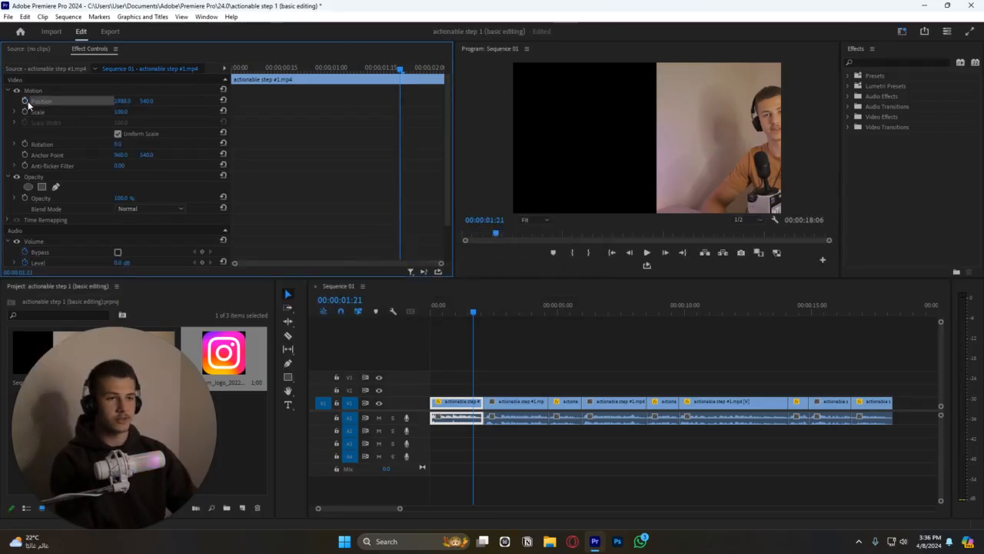
click(223, 100)
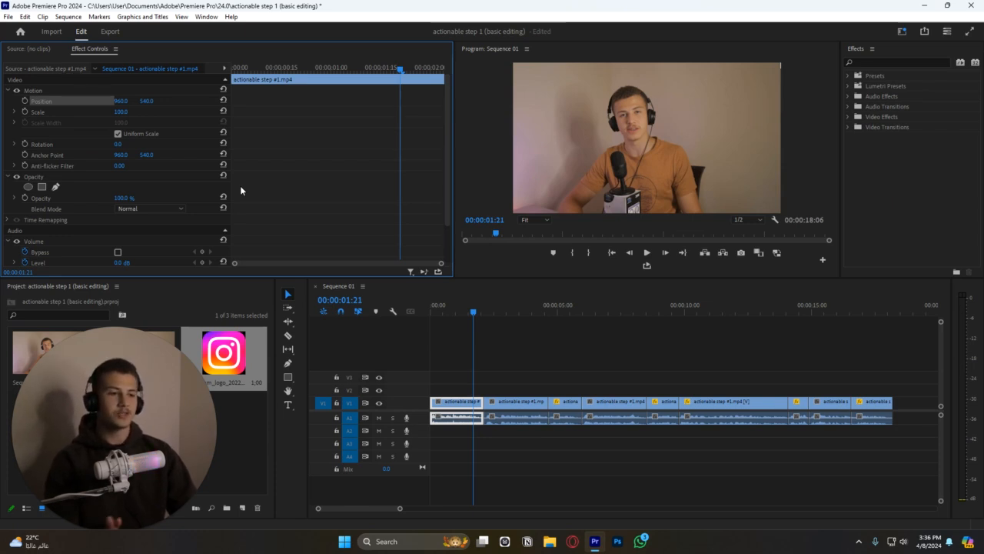
Step: Place the Instagram logo image on track V3 after the last clip and put the playhead on it at 00:00:21:10
scroll(522, 351, up, 2)
scroll(521, 351, up, 3)
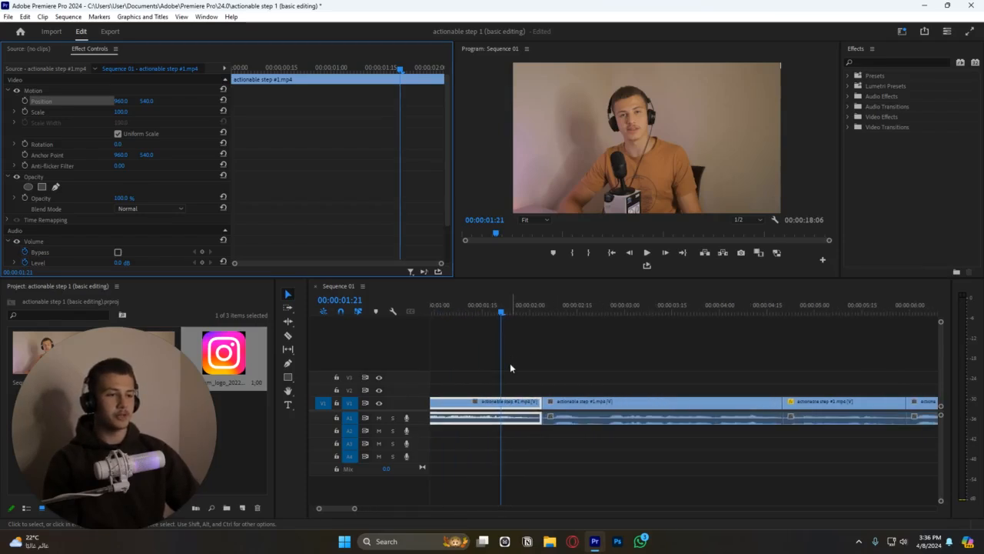
scroll(505, 374, down, 5)
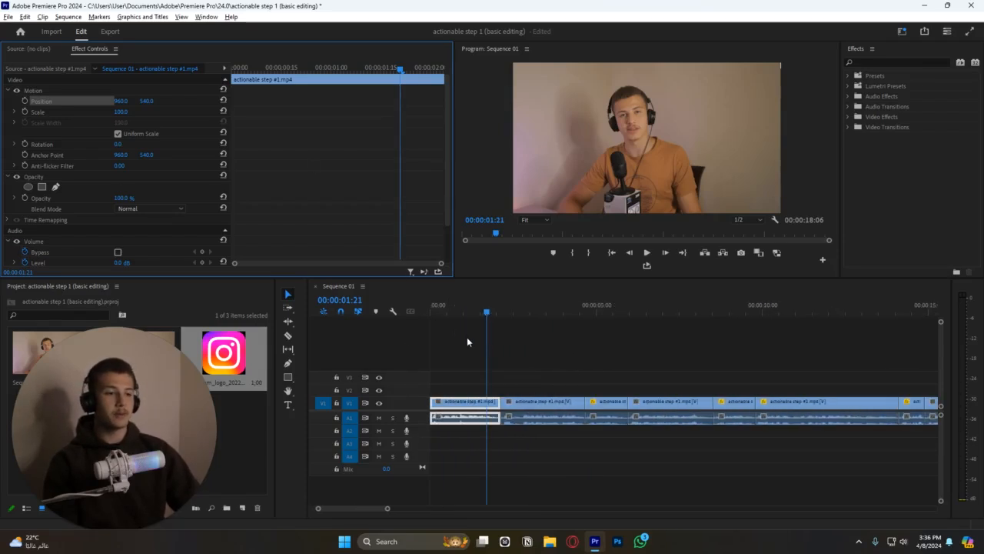
drag(237, 353, 553, 378)
click(555, 306)
scroll(563, 364, up, 2)
scroll(562, 364, up, 3)
Step: Scale the Instagram logo clip to 38 and extend its end to about 00:00:23:24
click(533, 379)
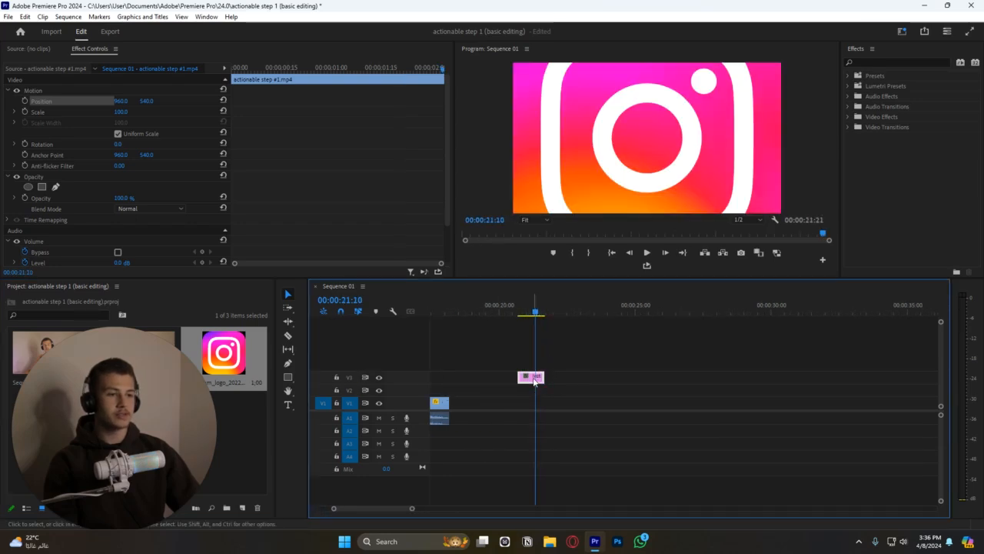
drag(120, 113, 73, 112)
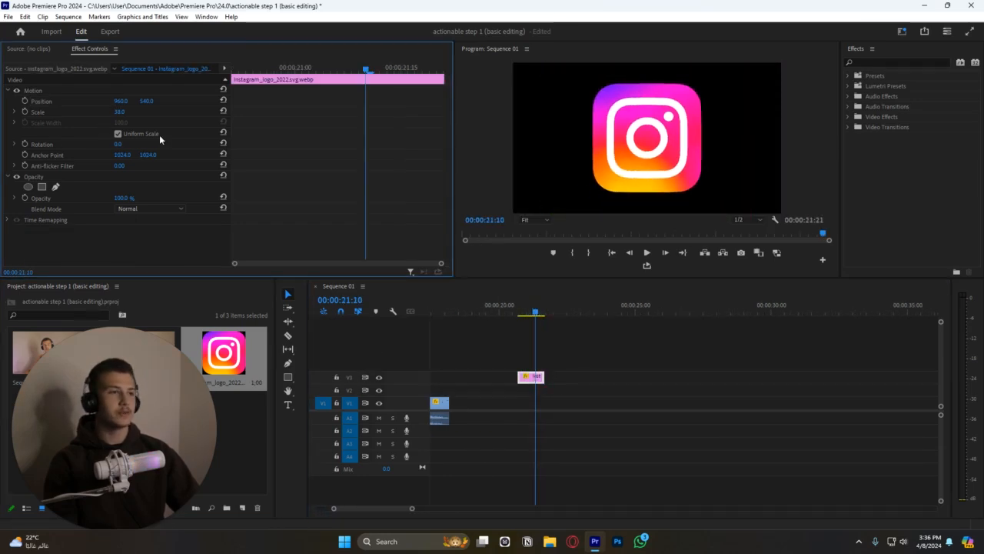
drag(543, 376, 601, 376)
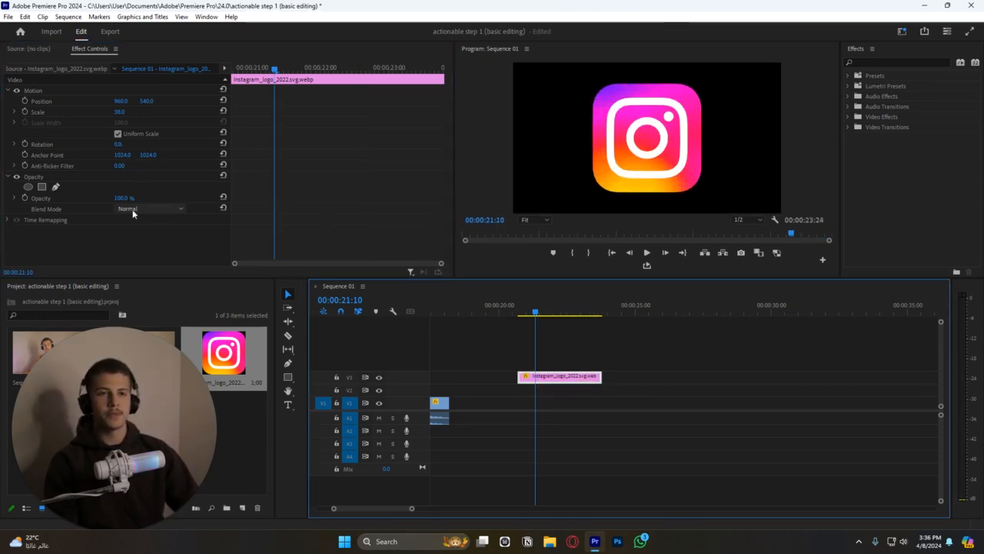
Step: Try a horizontal Position of 1272 for the logo without keyframes and play the clip through to 00:00:21:28
drag(121, 100, 359, 101)
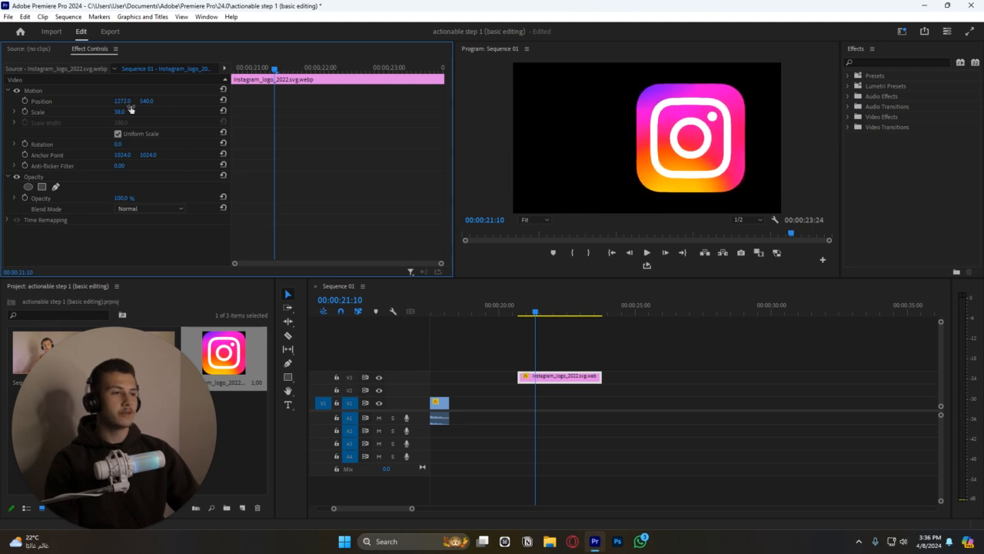
drag(543, 310, 521, 312)
key(space)
scroll(565, 354, up, 3)
key(space)
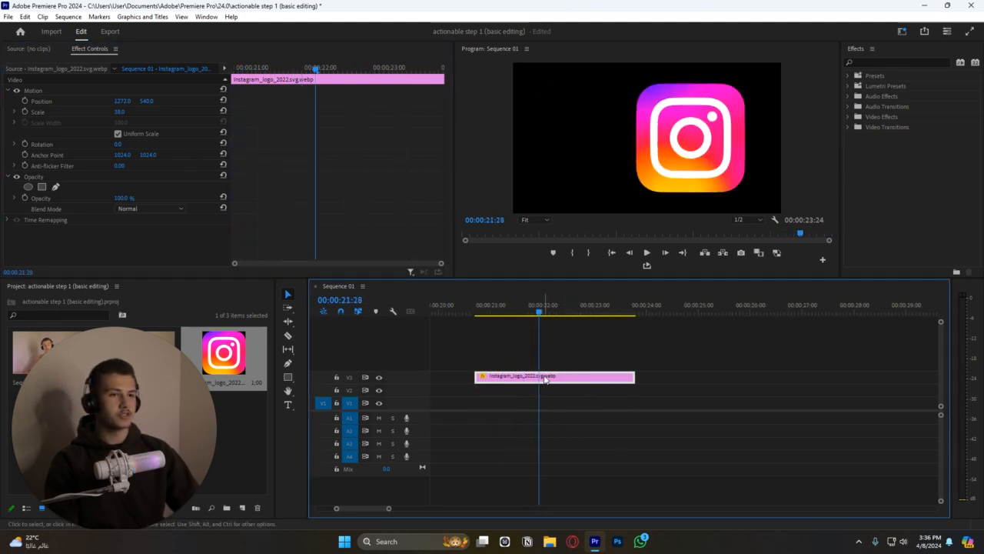
Step: Reset the logo's Position to the default and turn on Position keyframing at 00:00:21:28
click(223, 100)
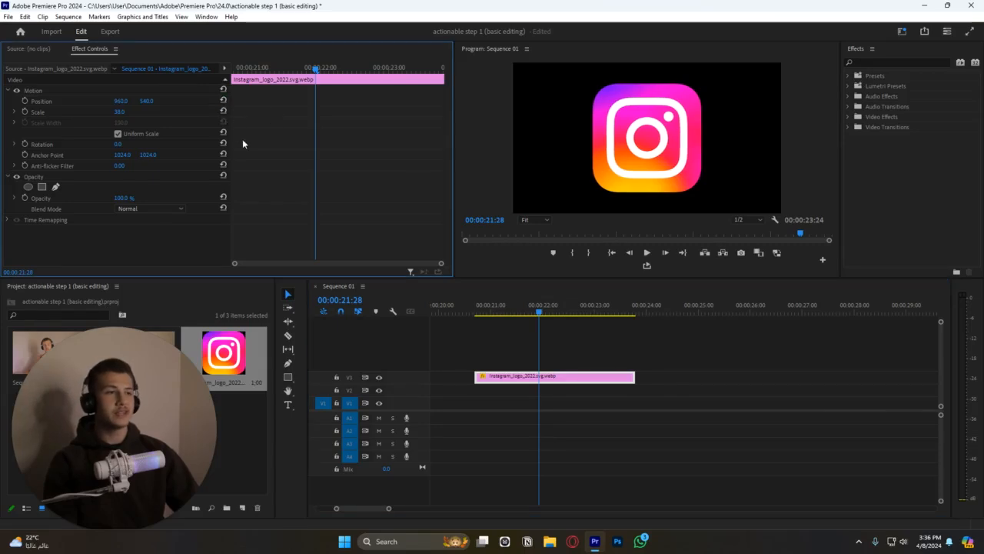
click(25, 100)
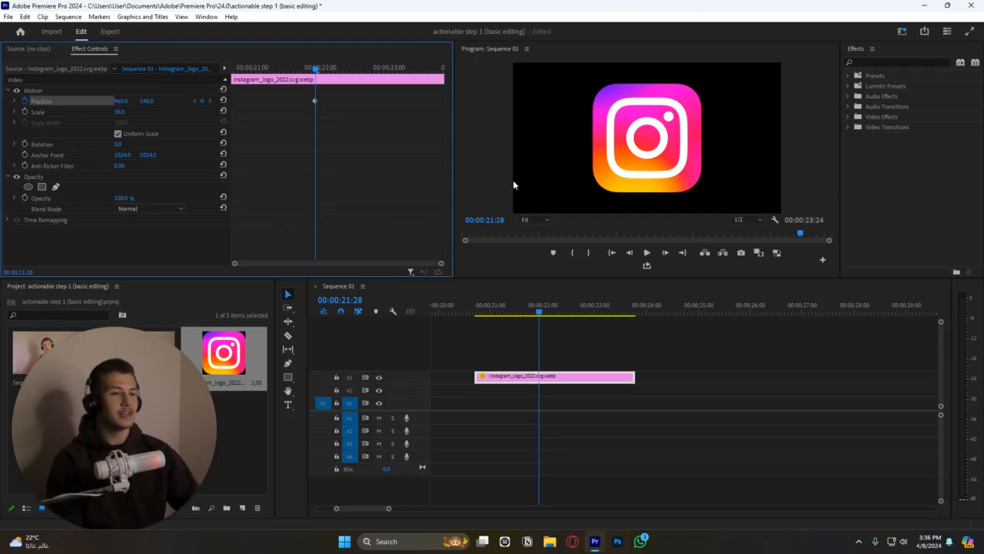
mouse_move(332, 87)
mouse_down()
mouse_move(303, 109)
mouse_move(342, 106)
mouse_move(312, 89)
mouse_move(175, 101)
mouse_up()
drag(175, 101, 199, 109)
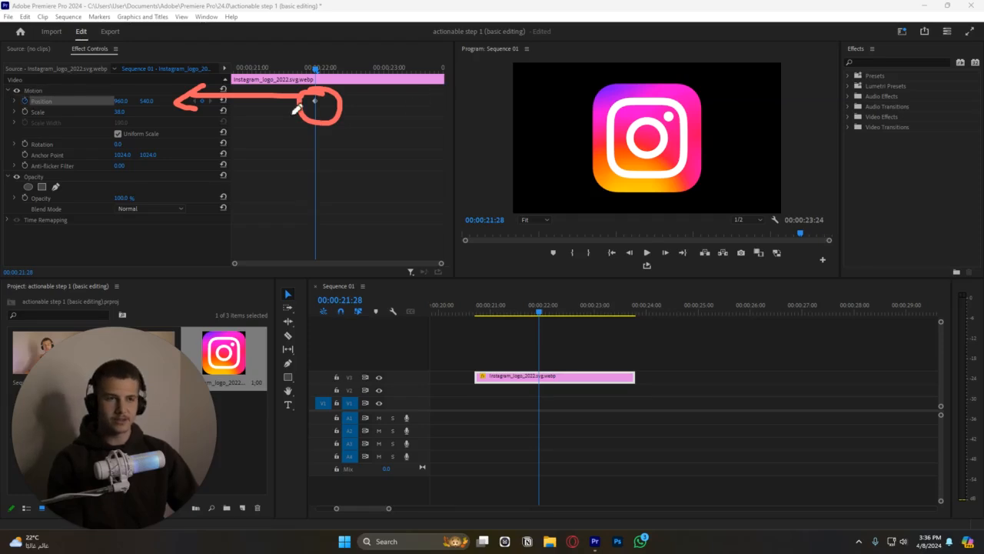
mouse_move(314, 100)
mouse_down()
mouse_move(312, 195)
mouse_move(335, 179)
mouse_up()
drag(271, 216, 373, 281)
drag(378, 208, 273, 296)
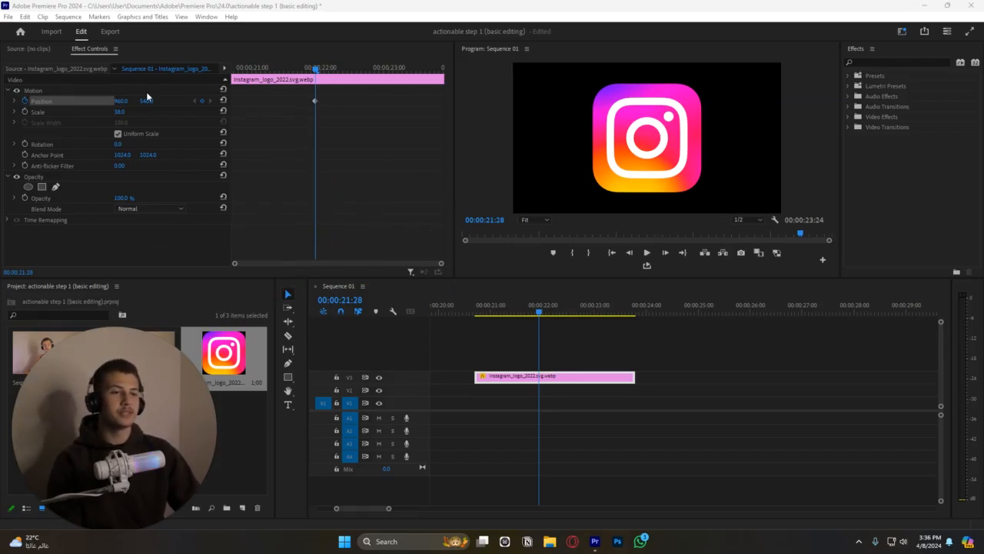
Step: Move the logo's first Position keyframe to 00:00:21:02 and add a second at 00:00:22:29 with horizontal Position 1529
mouse_move(315, 68)
mouse_down()
mouse_move(272, 68)
mouse_move(313, 68)
mouse_up()
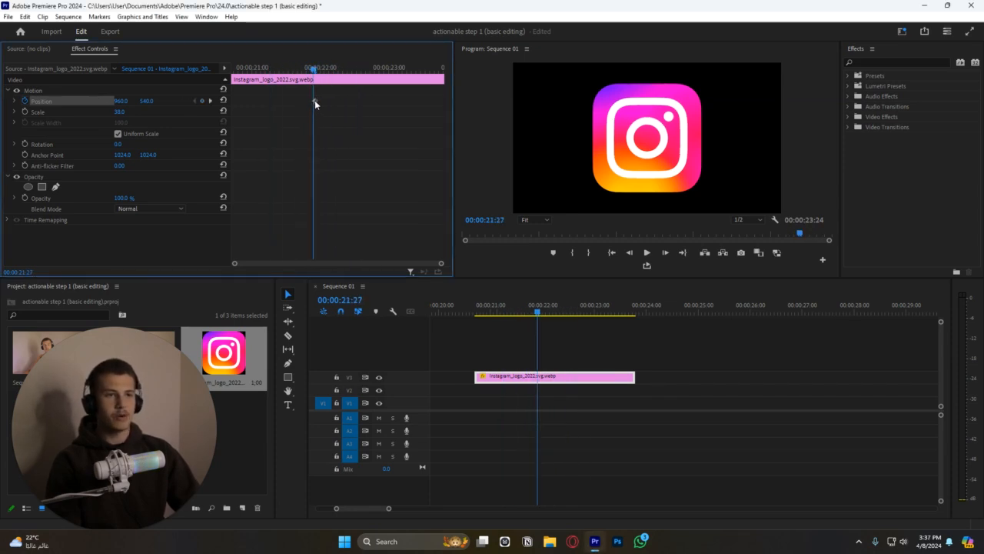
drag(310, 100, 255, 100)
drag(313, 68, 386, 67)
drag(123, 102, 498, 102)
drag(120, 101, 895, 101)
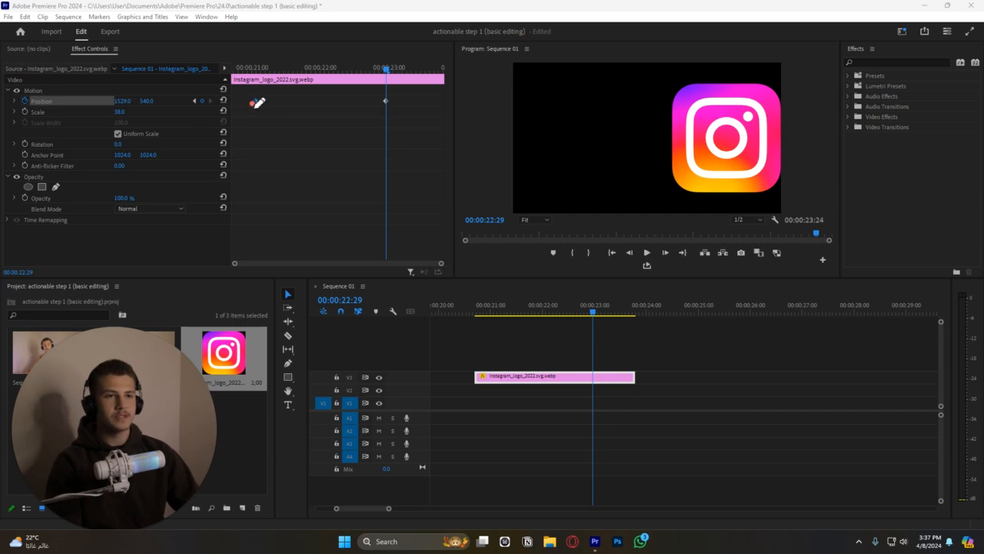
mouse_move(258, 102)
mouse_down()
mouse_move(251, 133)
mouse_move(266, 122)
mouse_move(257, 138)
mouse_move(604, 245)
mouse_move(677, 159)
mouse_up()
mouse_move(611, 87)
mouse_down()
mouse_move(631, 179)
mouse_move(690, 122)
mouse_move(619, 93)
mouse_up()
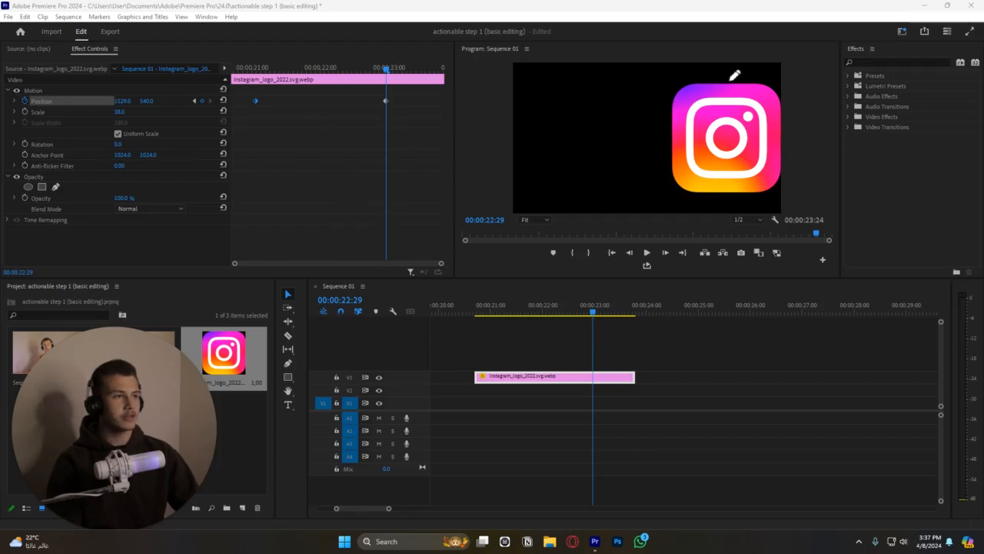
mouse_move(378, 106)
mouse_down()
mouse_move(431, 233)
mouse_move(752, 227)
mouse_move(748, 189)
mouse_move(737, 202)
mouse_move(753, 173)
mouse_move(788, 201)
mouse_up()
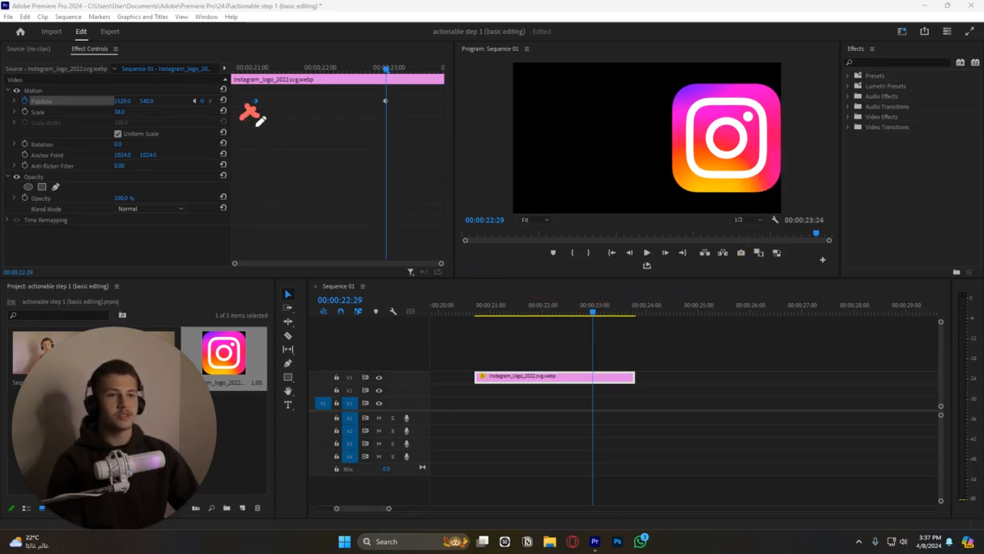
drag(385, 111, 439, 113)
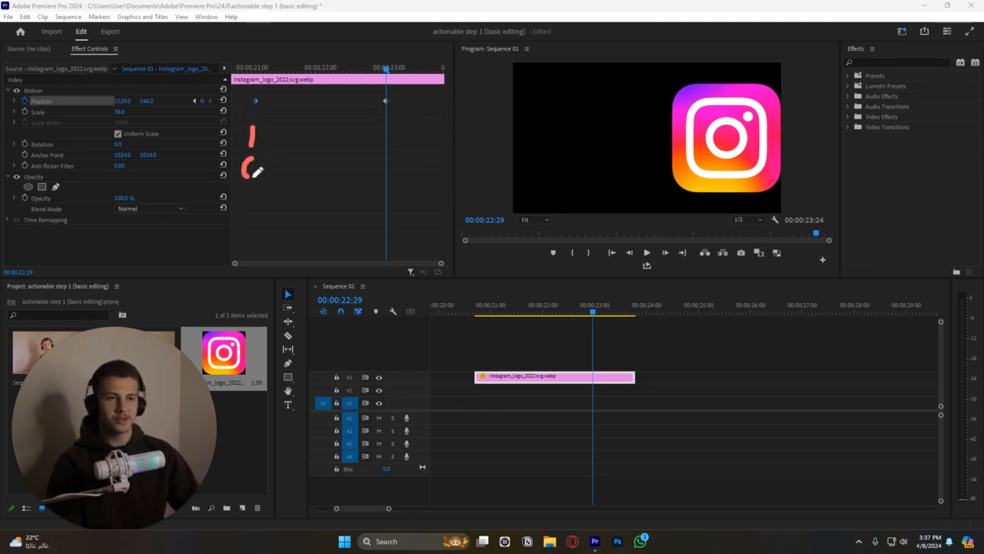
mouse_move(261, 139)
mouse_down()
mouse_move(389, 140)
mouse_move(380, 132)
mouse_move(396, 141)
mouse_move(380, 168)
mouse_move(404, 175)
mouse_up()
drag(399, 157, 377, 181)
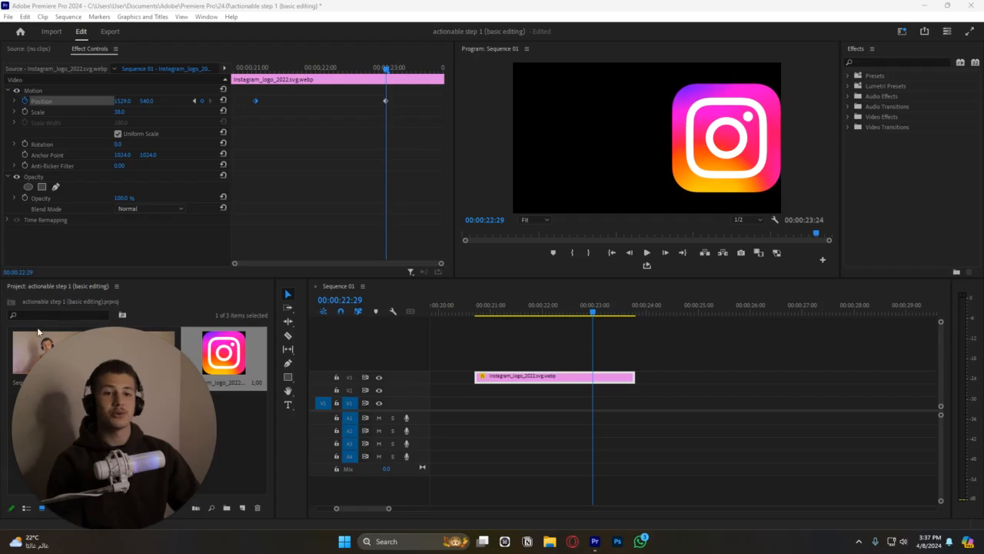
Step: Play the logo's movement from the start of its clip
drag(482, 309, 473, 310)
key(space)
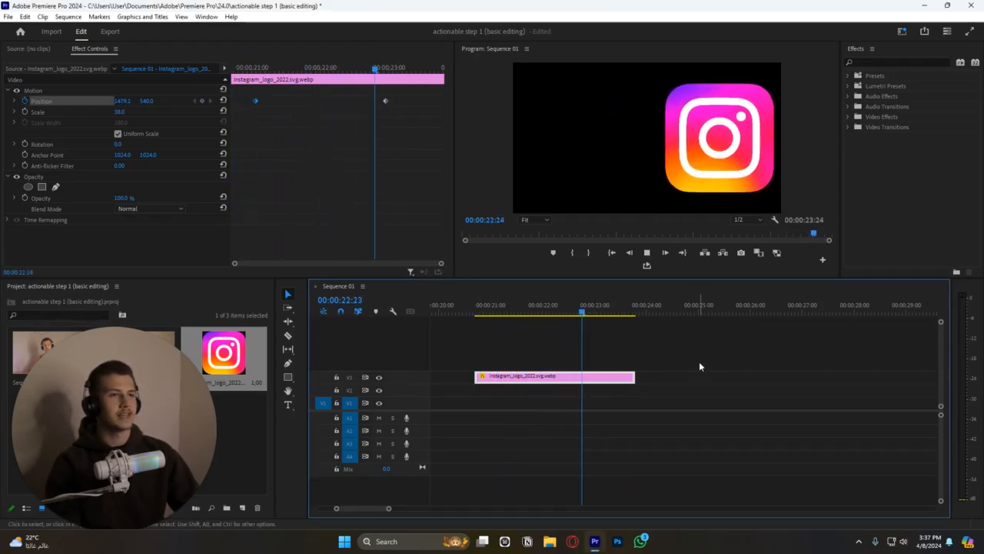
key(space)
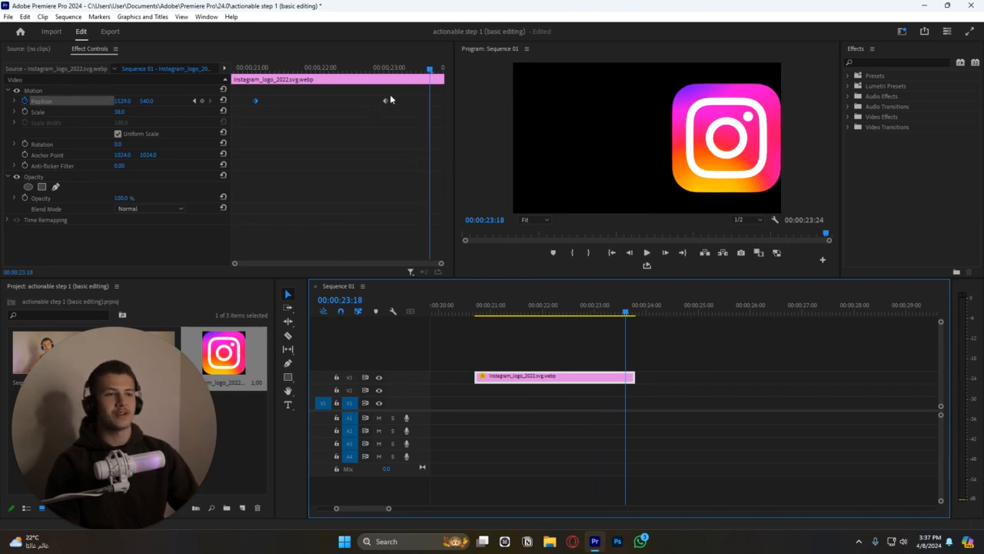
Step: Step back and forth between the logo's two Position keyframes
click(195, 100)
click(196, 100)
click(209, 100)
click(195, 101)
click(209, 101)
Step: Try changing the logo's horizontal Position at 00:00:22:28, one frame before the second keyframe, and undo the change
click(389, 69)
drag(388, 71, 369, 83)
drag(441, 264, 354, 277)
mouse_move(393, 70)
mouse_down()
mouse_move(408, 70)
mouse_move(395, 71)
mouse_up()
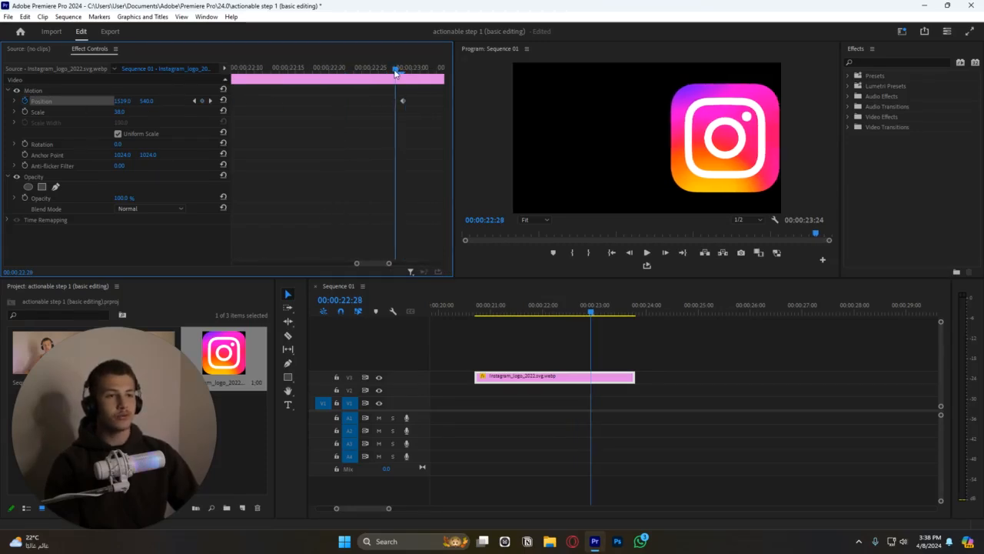
mouse_move(122, 101)
mouse_down()
mouse_move(139, 101)
mouse_move(84, 101)
mouse_move(133, 101)
mouse_up()
key(ctrl+z)
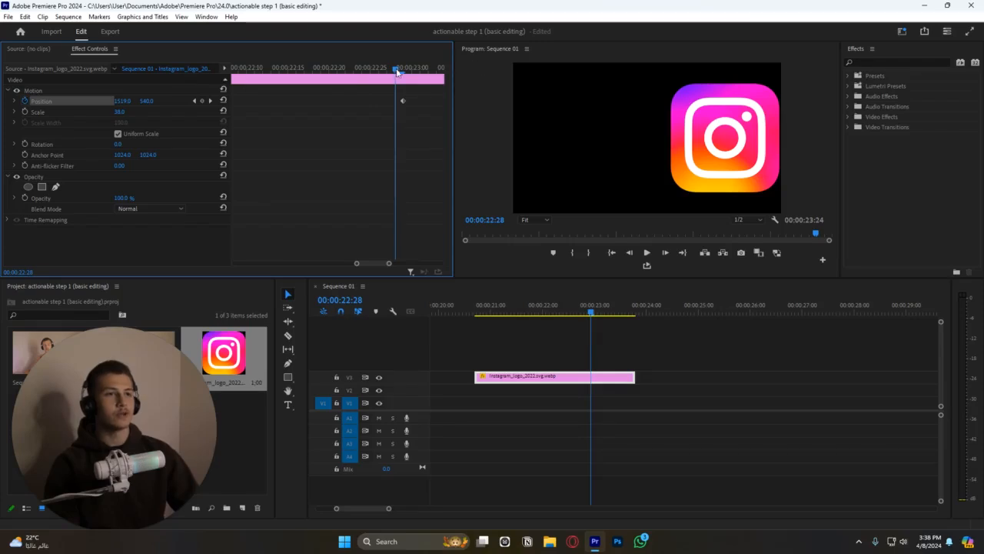
Step: Try changing the logo's horizontal Position at 00:00:23:00, just after the second keyframe, and undo the change
drag(395, 71, 419, 71)
drag(123, 101, 6, 102)
key(ctrl+z)
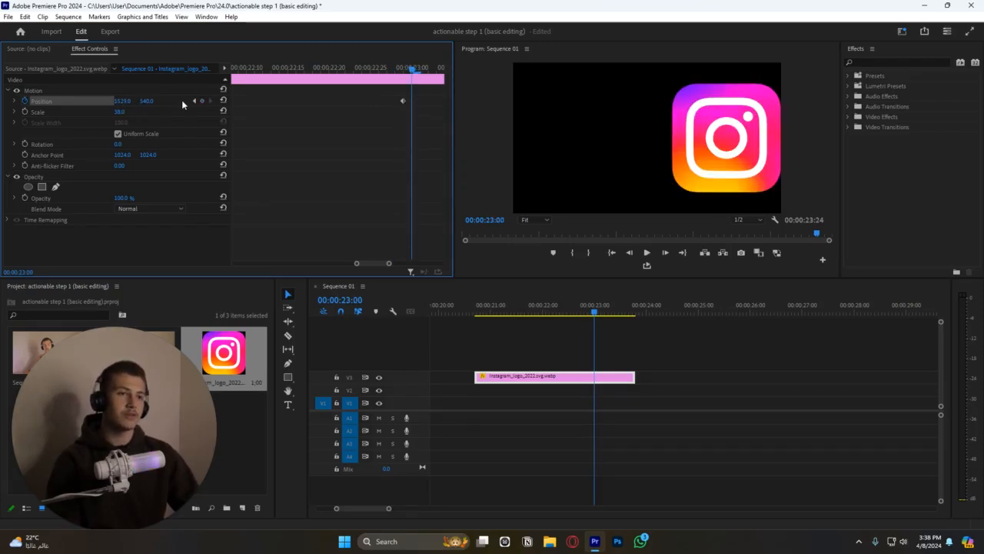
key(ctrl+z)
key(ctrl+shift+z)
Step: Try lowering the logo's horizontal Position exactly on the second keyframe at 00:00:22:29, and undo the change
drag(412, 66, 404, 66)
drag(127, 101, 18, 101)
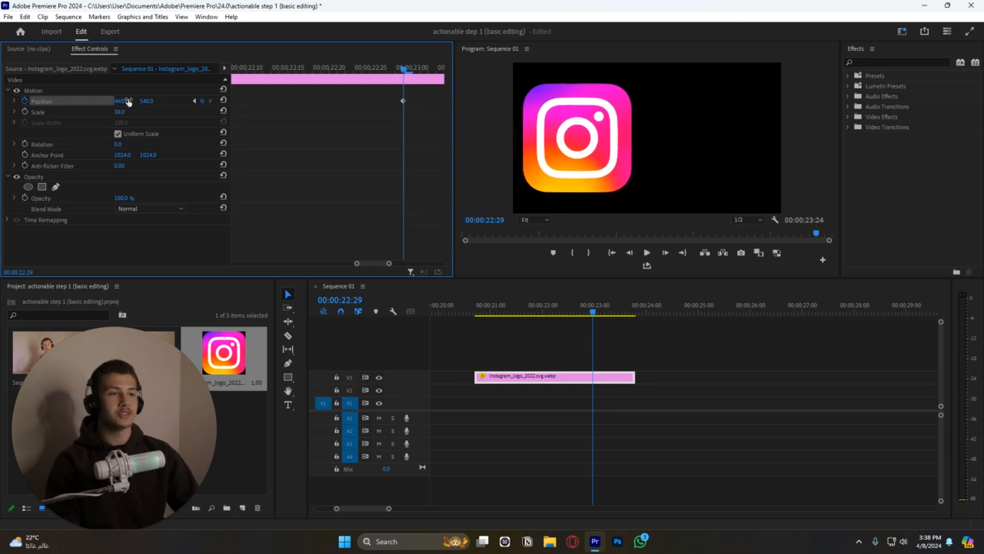
key(ctrl+z)
Step: Show the logo clip's full keyframe span and jump between its Position keyframes, ending on the first at 00:00:21:02
drag(356, 263, 141, 237)
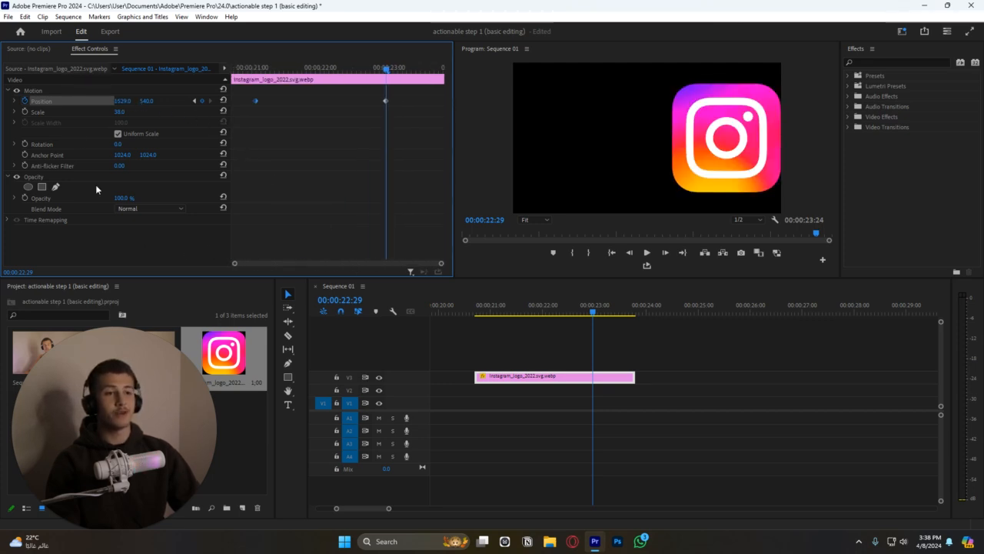
click(194, 101)
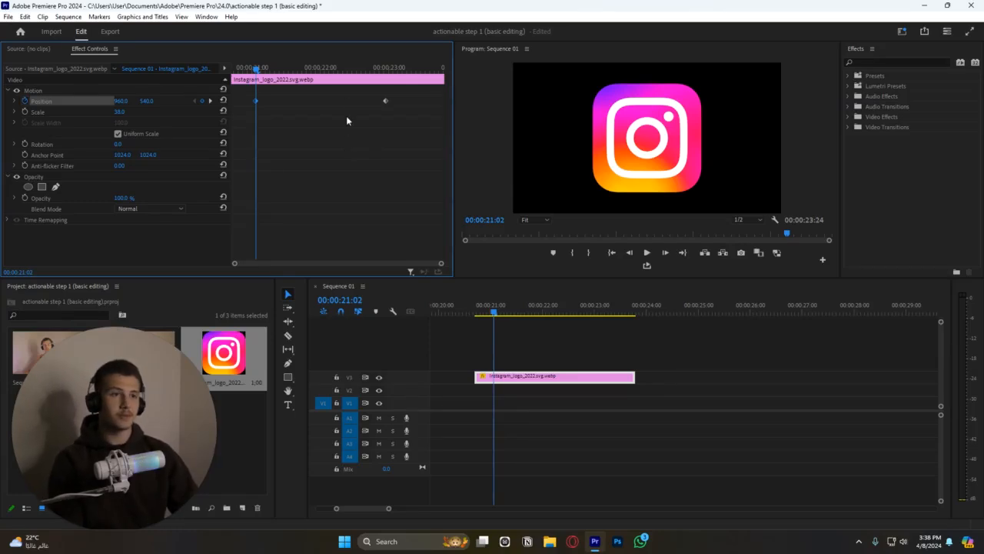
click(210, 100)
click(194, 101)
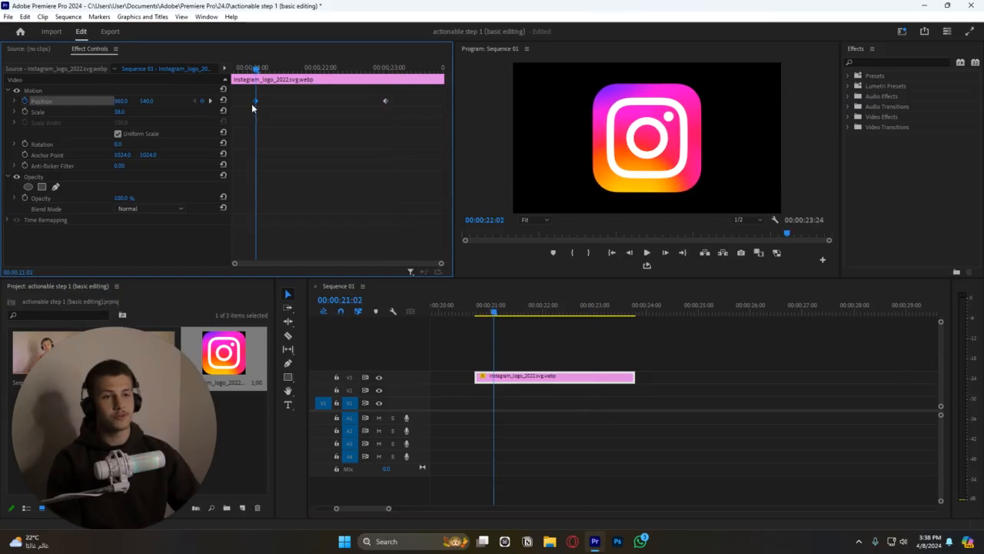
Step: Play back the logo's Position animation from the first keyframe and stop just before the second one
key(space)
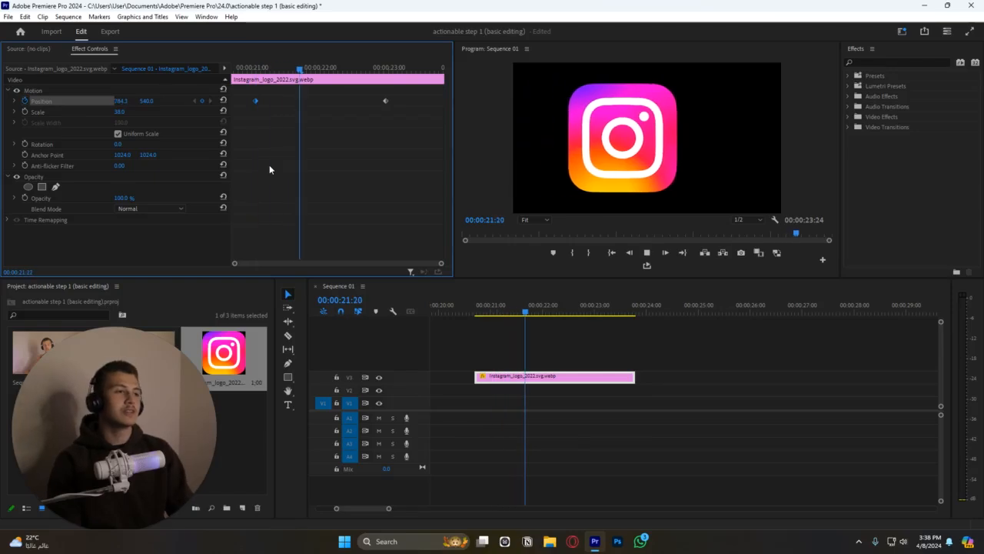
key(space)
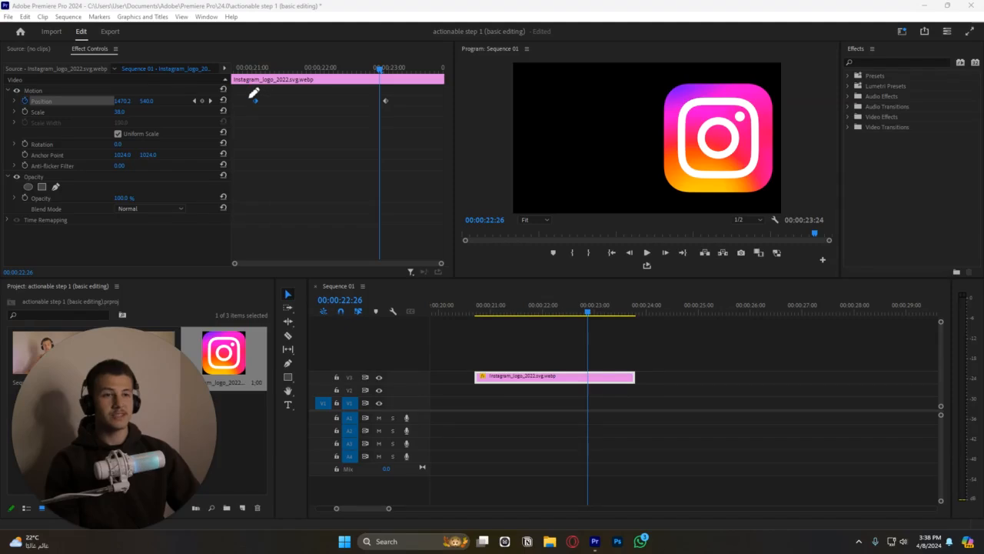
drag(259, 116, 244, 189)
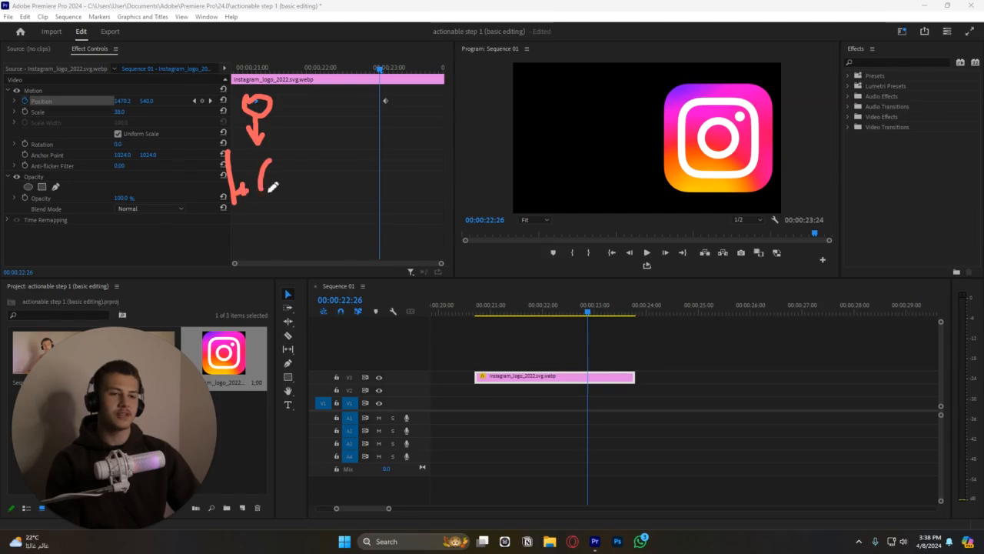
mouse_move(386, 116)
mouse_down()
mouse_move(387, 151)
mouse_move(439, 220)
mouse_move(654, 163)
mouse_up()
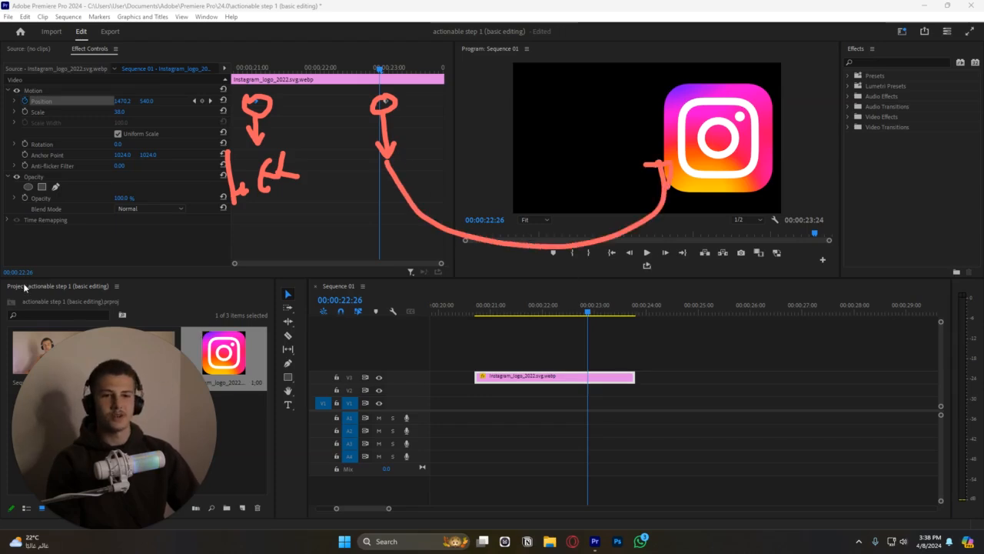
click(28, 326)
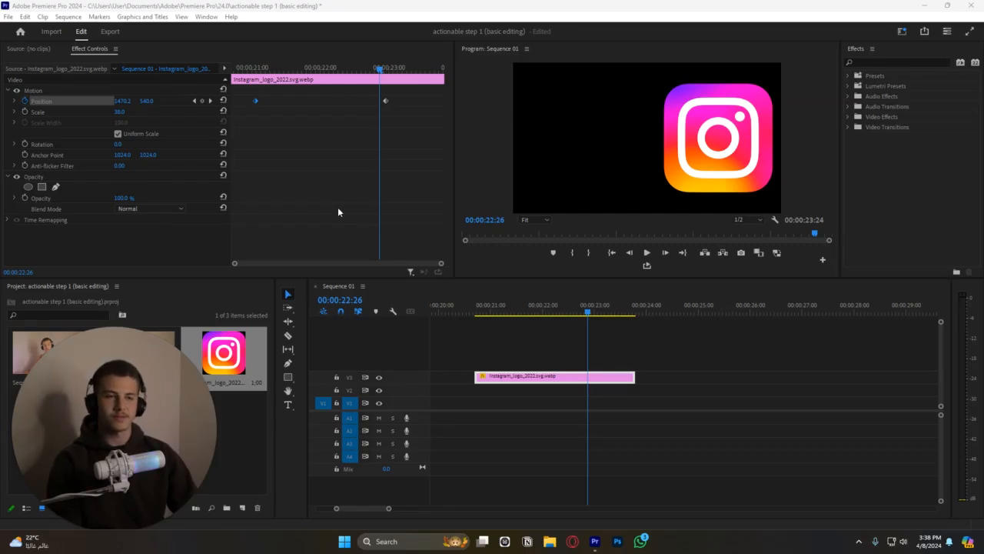
Step: Turn off the logo's Position animation, deleting its keyframes, and reset Position to the default
click(26, 101)
key(Return)
click(222, 101)
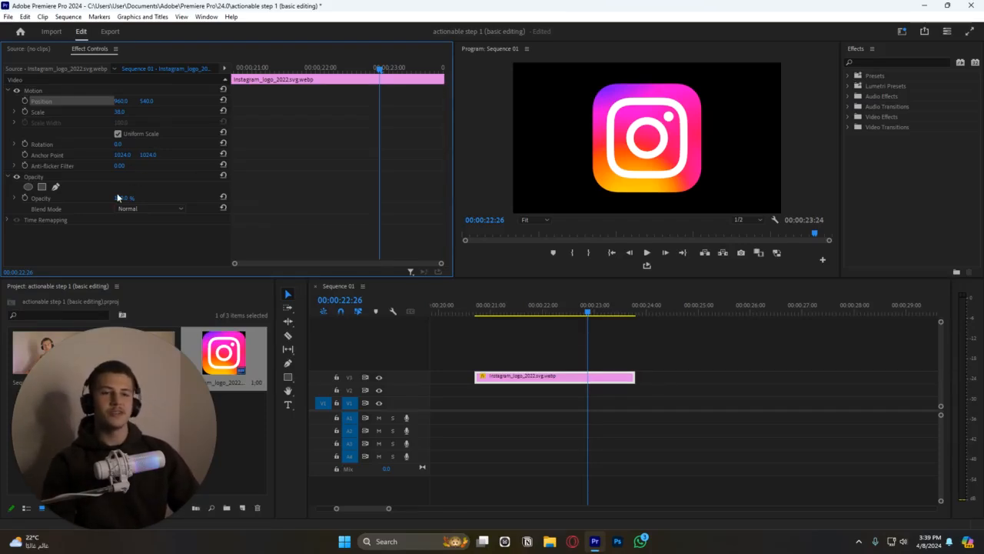
Step: Keyframe the logo's Scale from 38 near the clip's start to 21 at 00:00:22:26
click(24, 112)
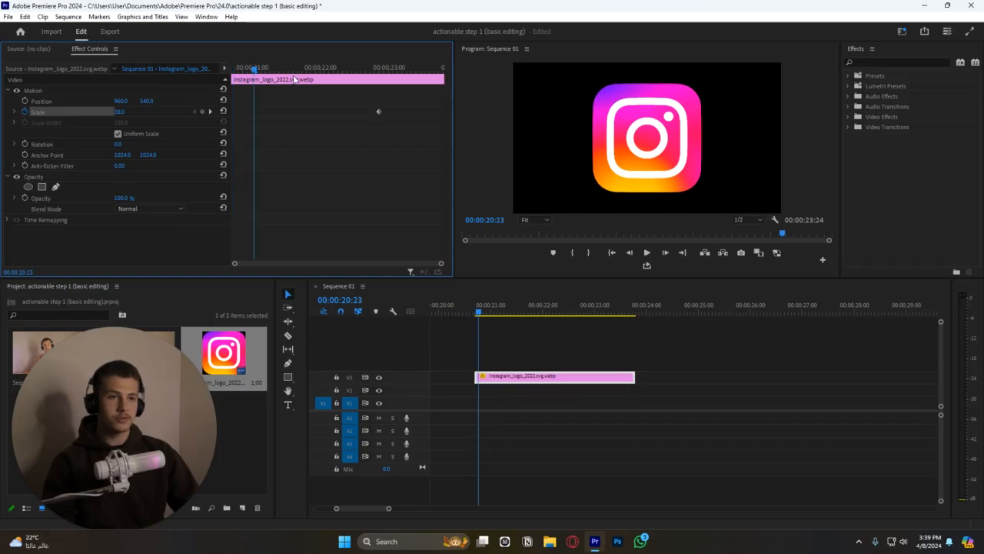
drag(350, 109, 242, 115)
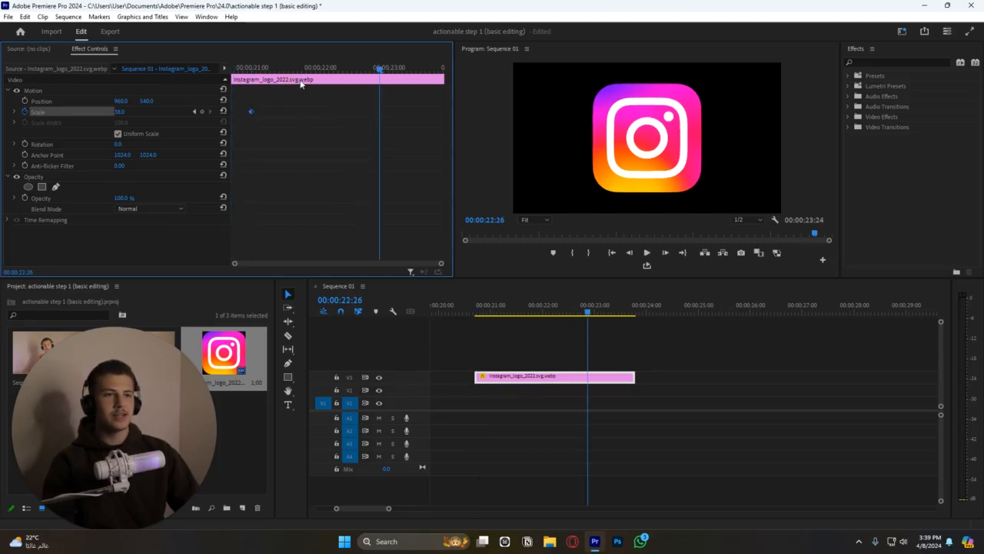
drag(121, 114, 108, 113)
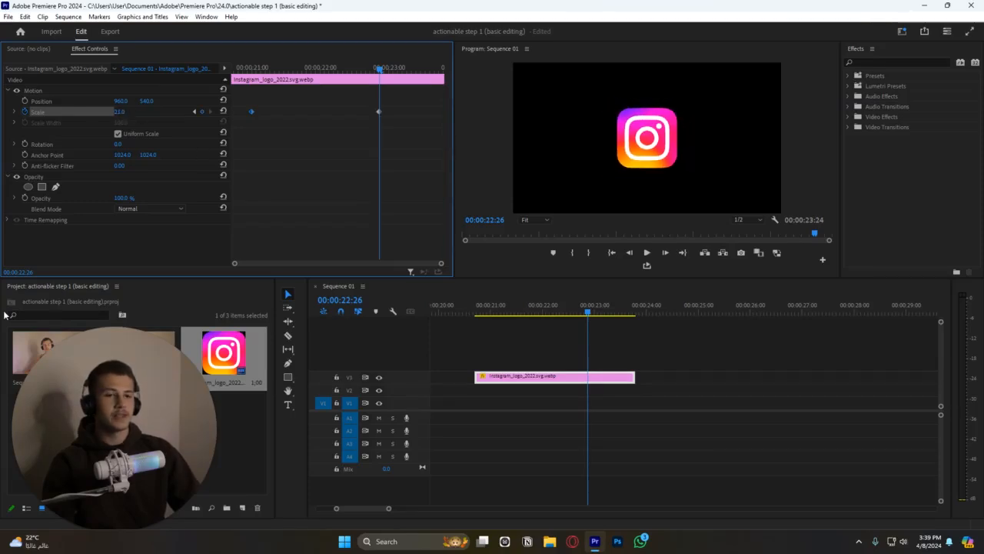
mouse_move(249, 105)
mouse_down()
mouse_move(239, 189)
mouse_move(242, 198)
mouse_move(266, 182)
mouse_move(251, 189)
mouse_move(270, 208)
mouse_up()
mouse_move(387, 99)
mouse_down()
mouse_move(379, 115)
mouse_move(382, 105)
mouse_up()
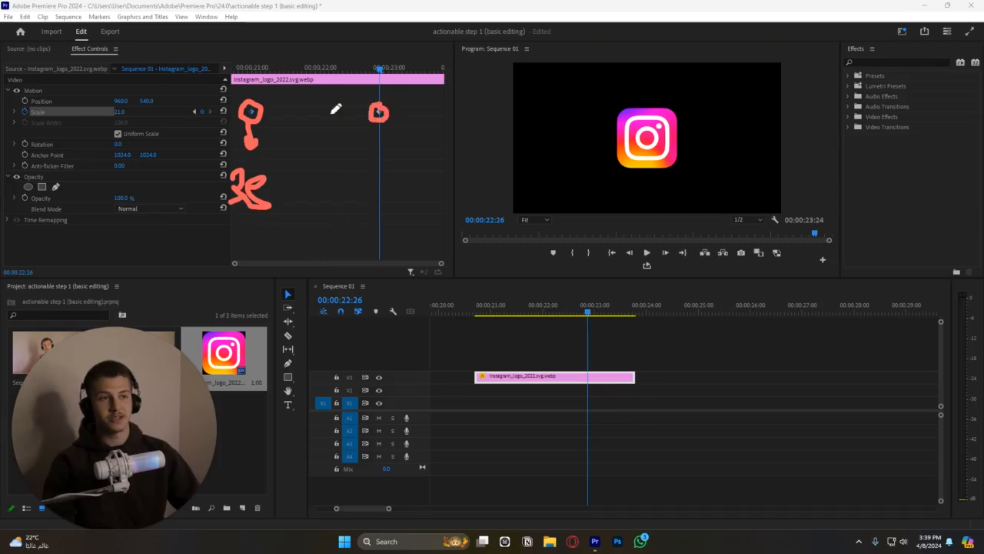
mouse_move(383, 147)
mouse_down()
mouse_move(377, 204)
mouse_move(390, 206)
mouse_up()
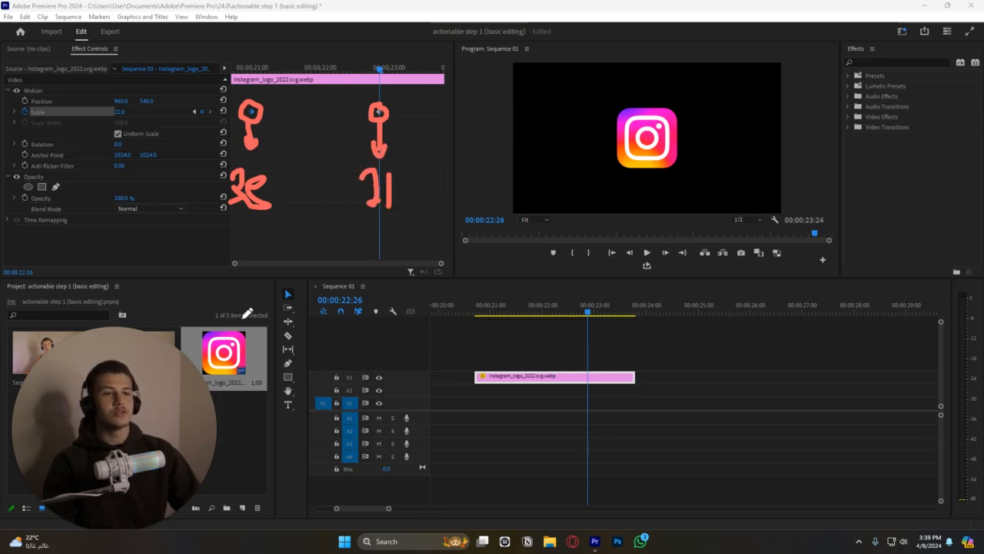
mouse_move(245, 217)
mouse_down()
mouse_move(265, 287)
mouse_move(351, 290)
mouse_move(381, 240)
mouse_up()
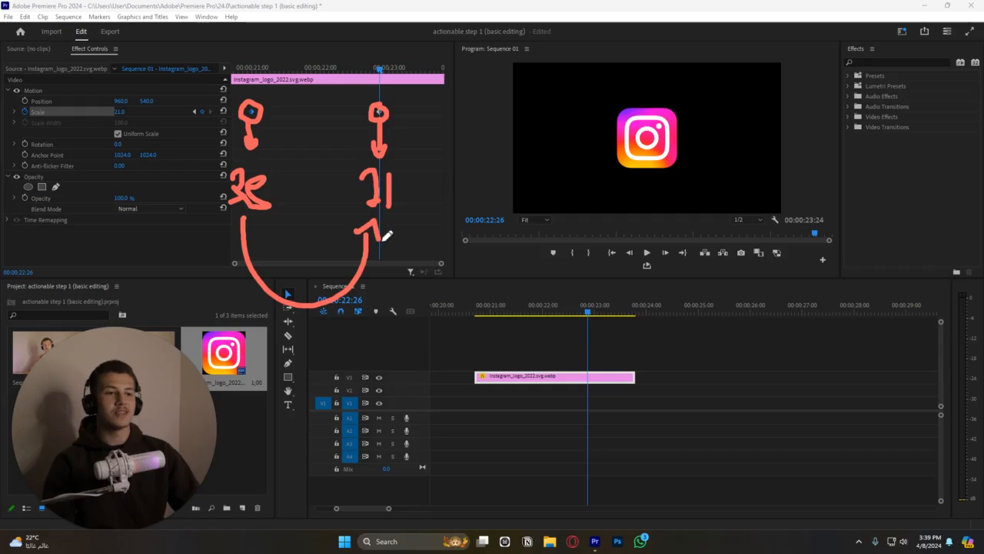
key(Escape)
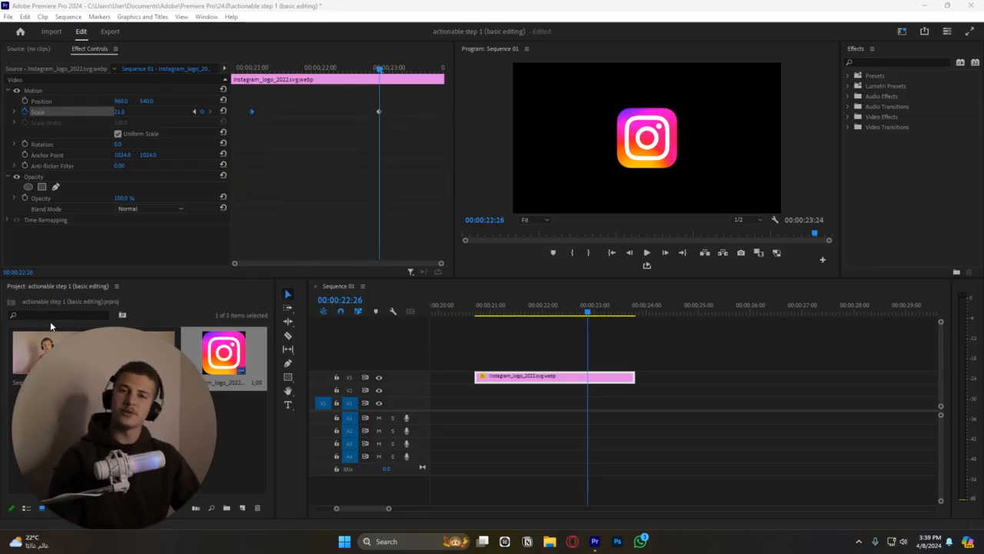
Step: Play back the logo's Scale animation from the clip's start and delete the Scale keyframes
click(477, 309)
key(space)
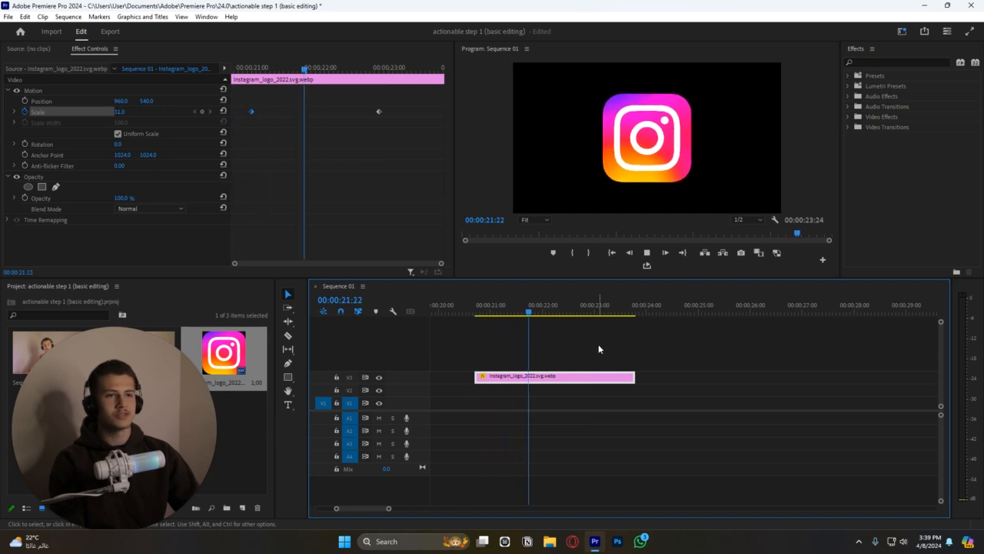
click(26, 112)
key(Return)
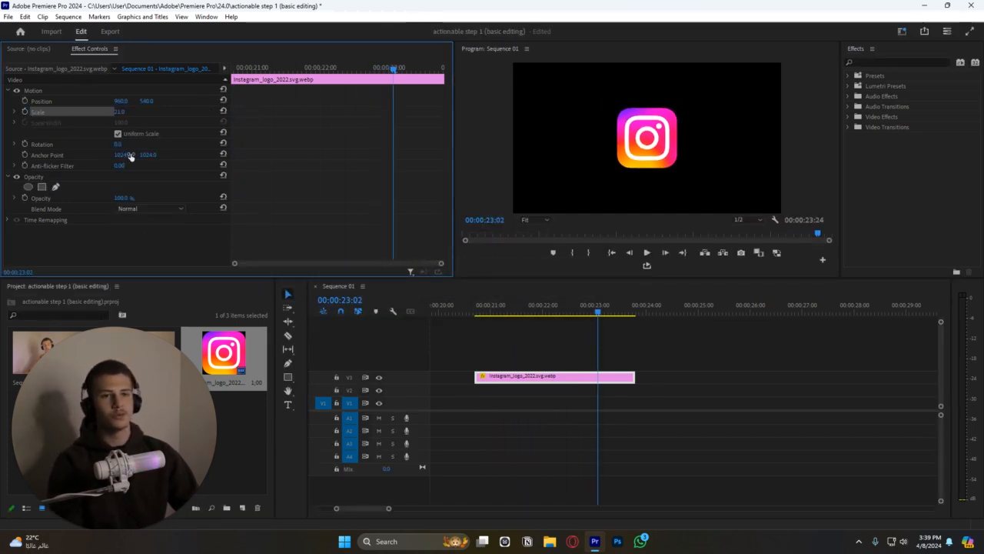
Step: Keyframe the logo's Rotation from -10° at the clip's start to 15° at the clip's end
click(25, 145)
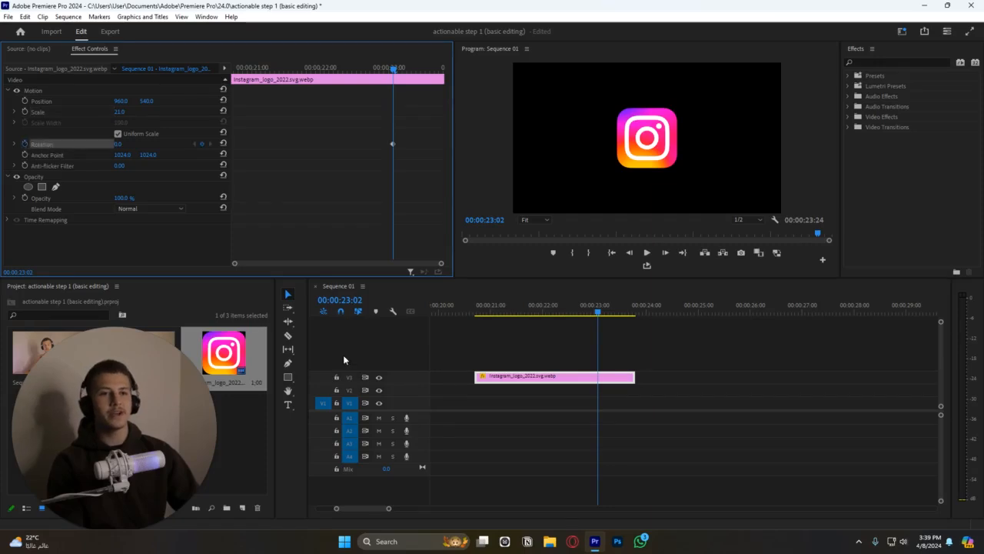
click(119, 144)
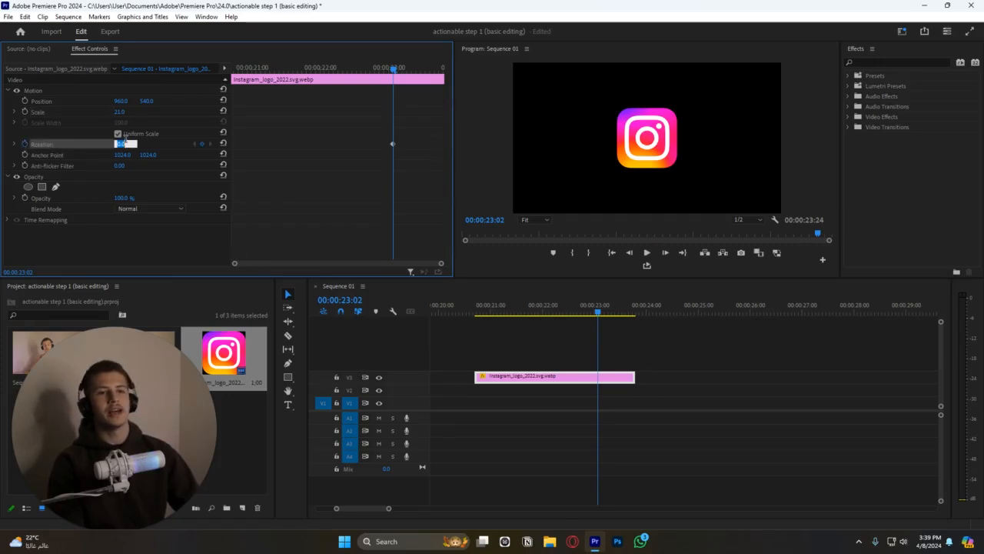
text(-10)
key(Return)
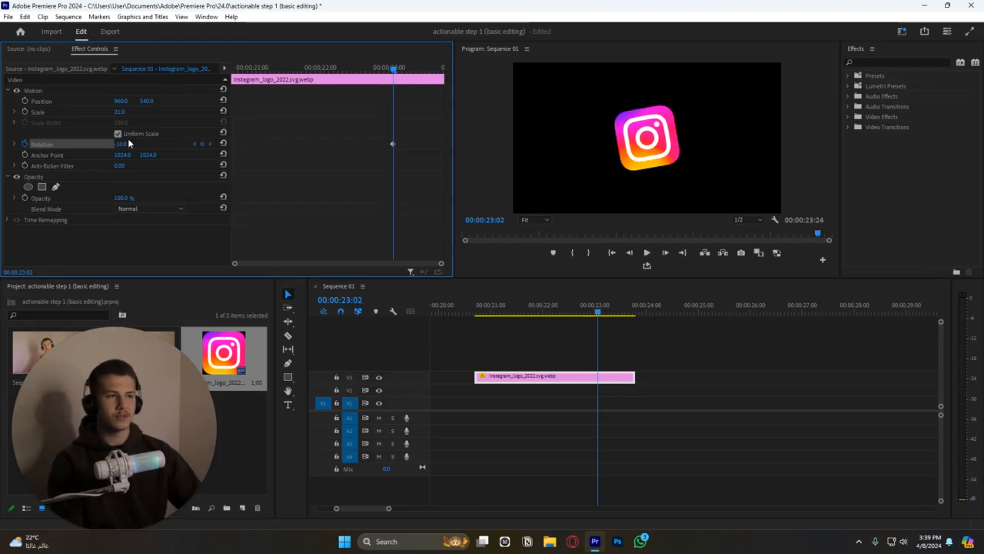
drag(393, 145, 331, 145)
click(122, 144)
text(1)
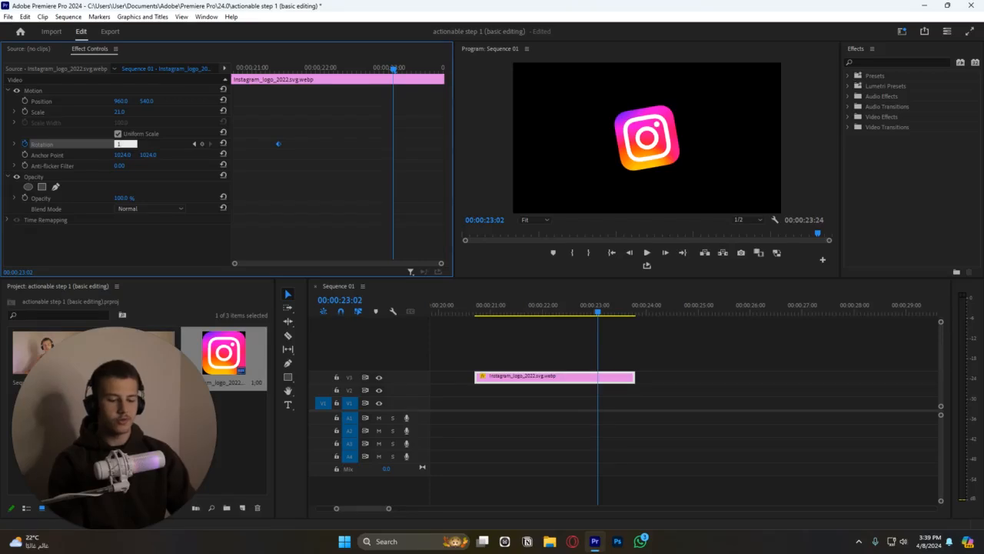
text(5)
key(Return)
drag(277, 144, 443, 145)
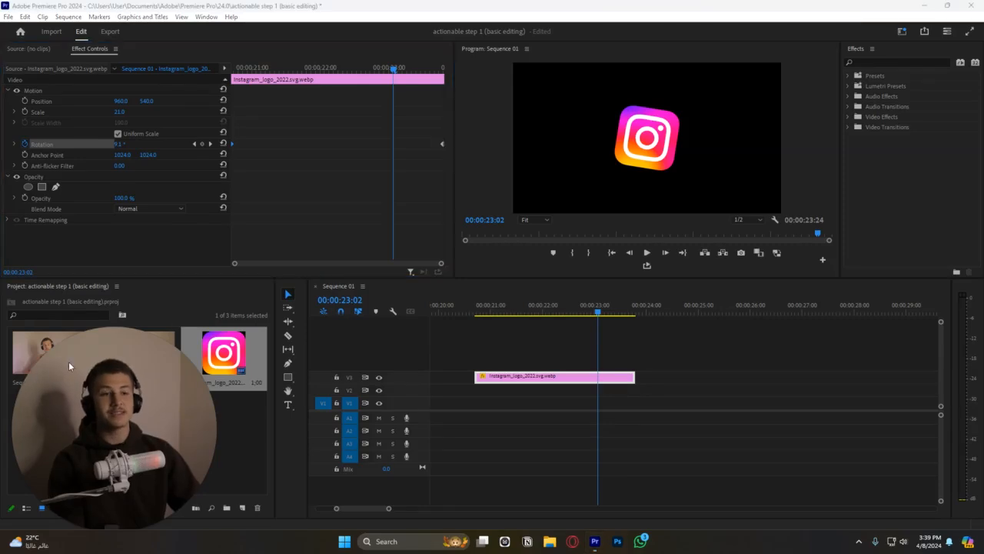
mouse_move(230, 139)
mouse_down()
mouse_move(240, 216)
mouse_move(209, 222)
mouse_move(197, 206)
mouse_move(218, 219)
mouse_up()
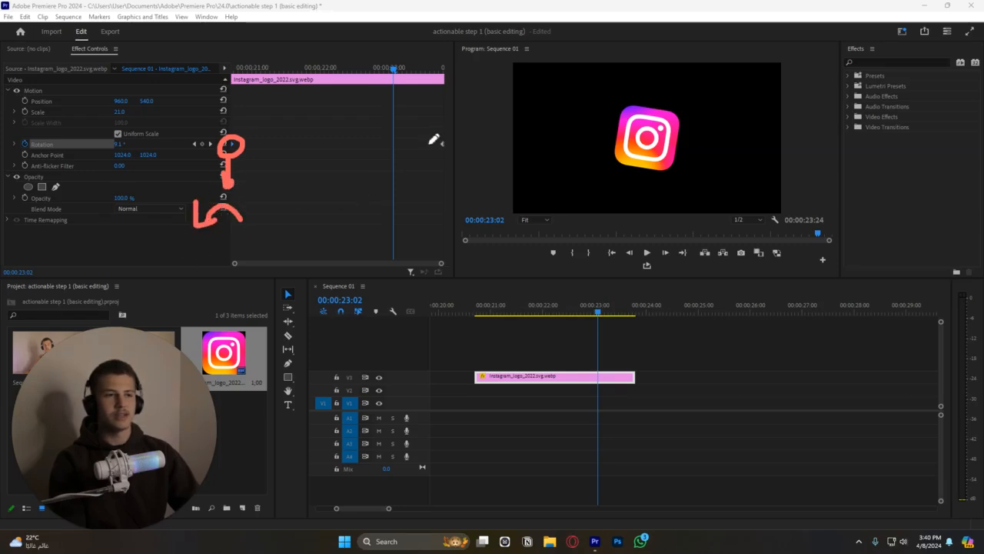
drag(450, 149, 428, 181)
mouse_move(413, 216)
mouse_down()
mouse_move(447, 201)
mouse_move(452, 219)
mouse_up()
mouse_move(239, 230)
mouse_down()
mouse_move(232, 258)
mouse_move(269, 250)
mouse_move(218, 239)
mouse_move(251, 245)
mouse_move(303, 179)
mouse_move(386, 203)
mouse_move(400, 228)
mouse_up()
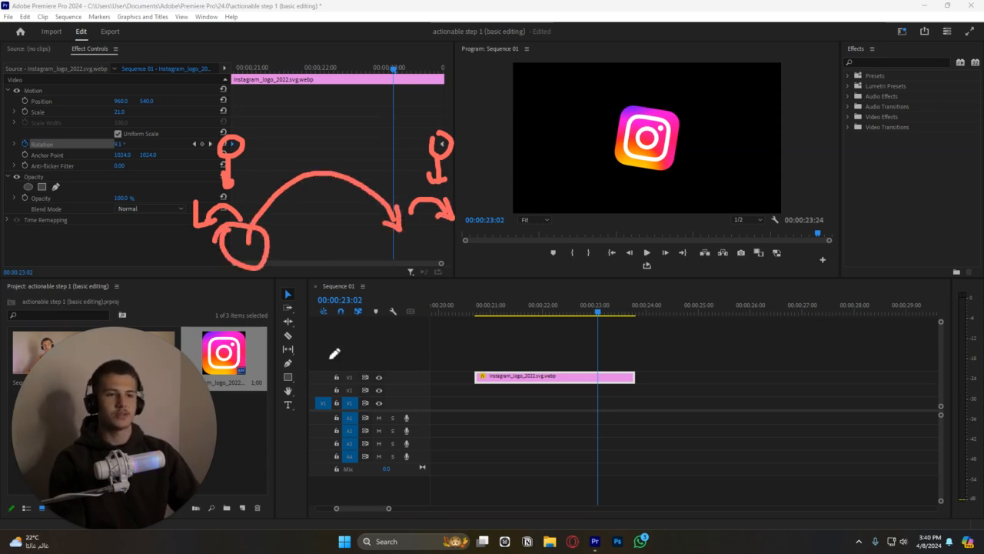
key(Escape)
Step: Play back the logo's Rotation animation from the start of the clip
click(473, 301)
key(space)
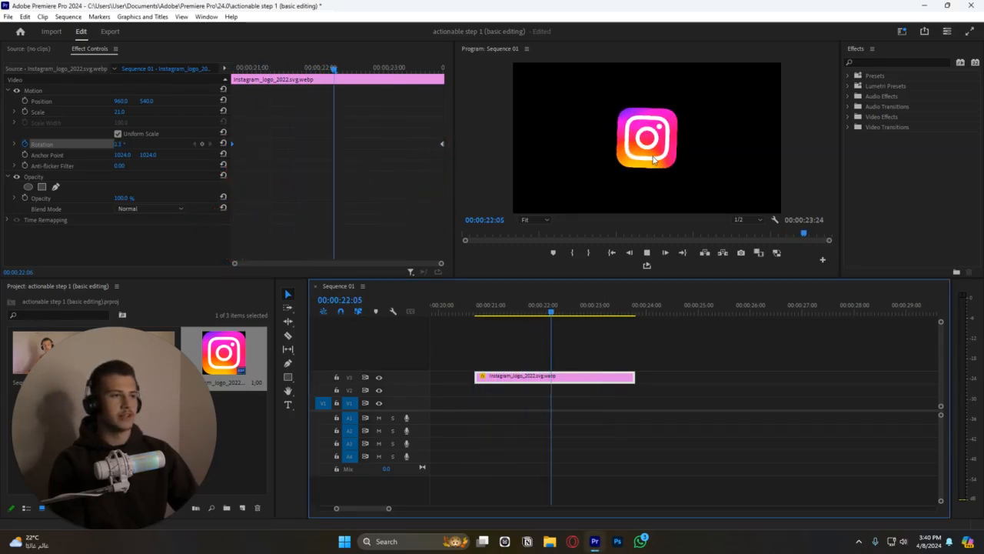
key(space)
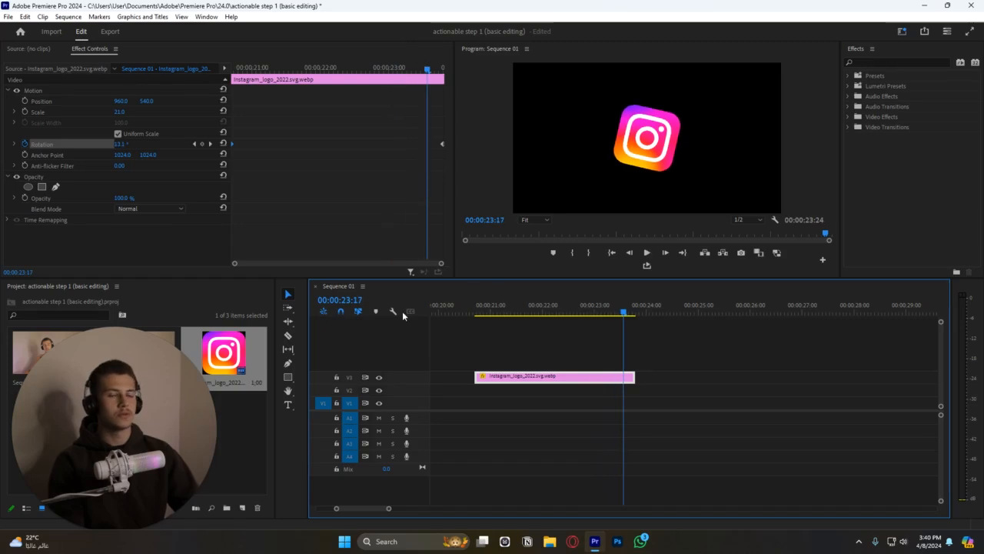
Step: Turn off the logo's Rotation animation, deleting its keyframes, and reset Rotation to the default
click(26, 144)
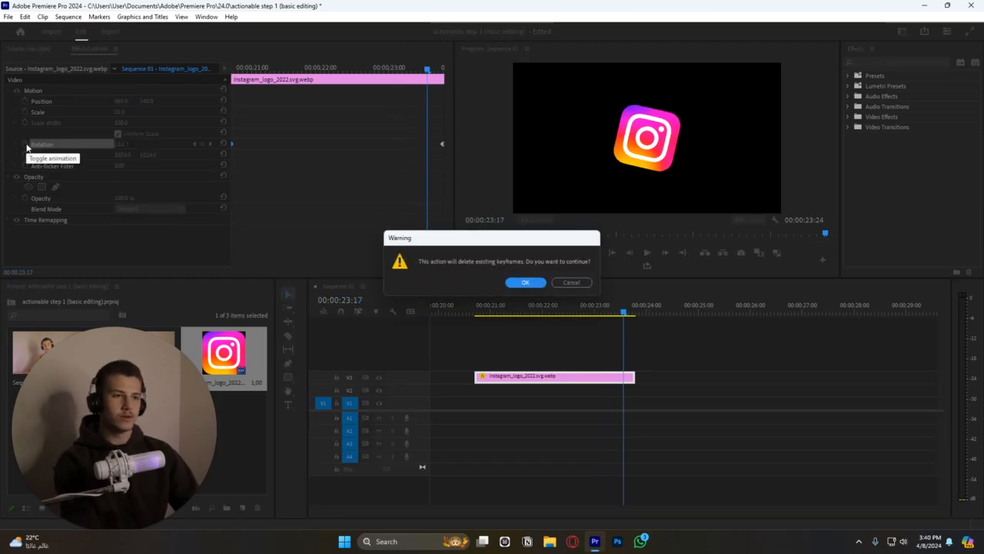
key(Return)
click(224, 144)
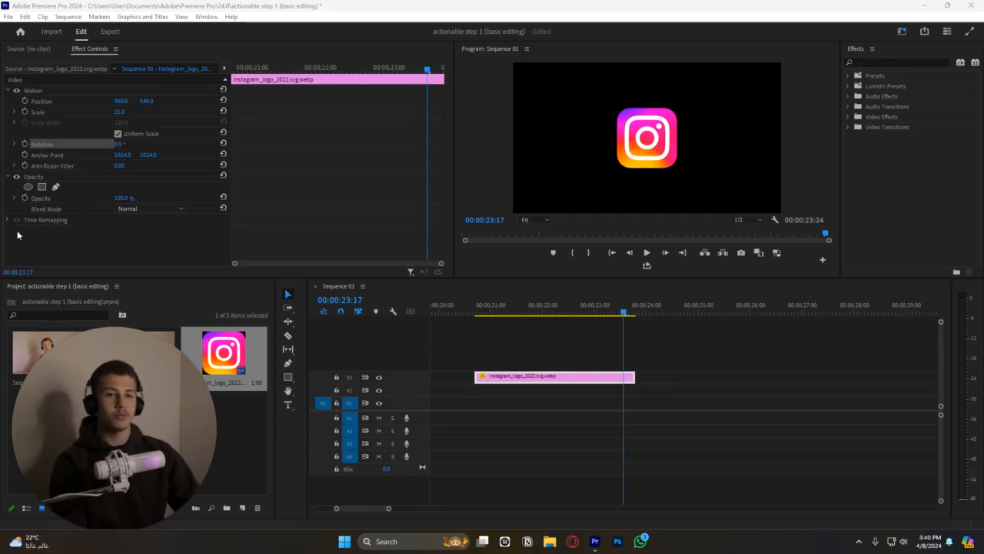
Step: Keyframe the logo's Opacity from 0% at 00:00:22:04 to 100% at 00:00:23:17
click(26, 198)
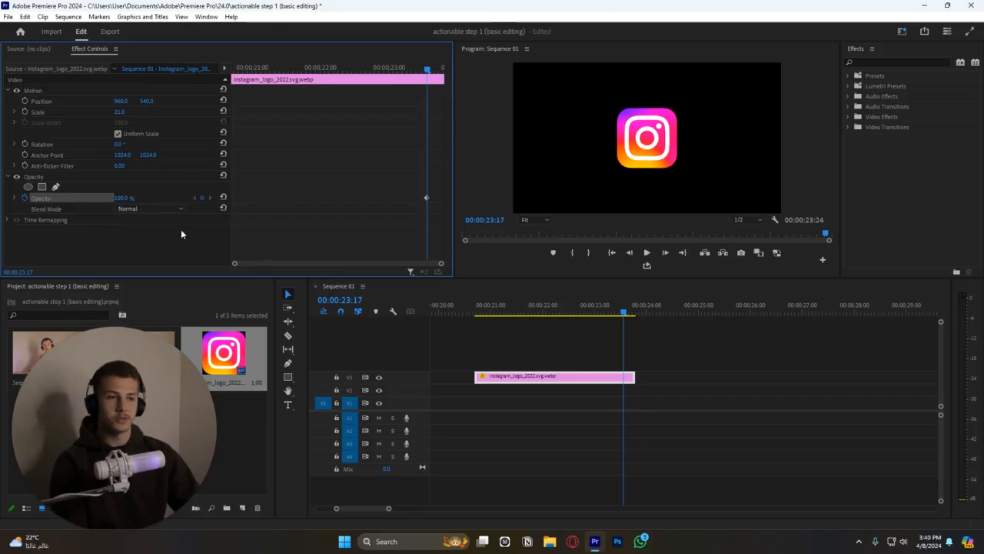
click(329, 67)
drag(132, 198, 52, 198)
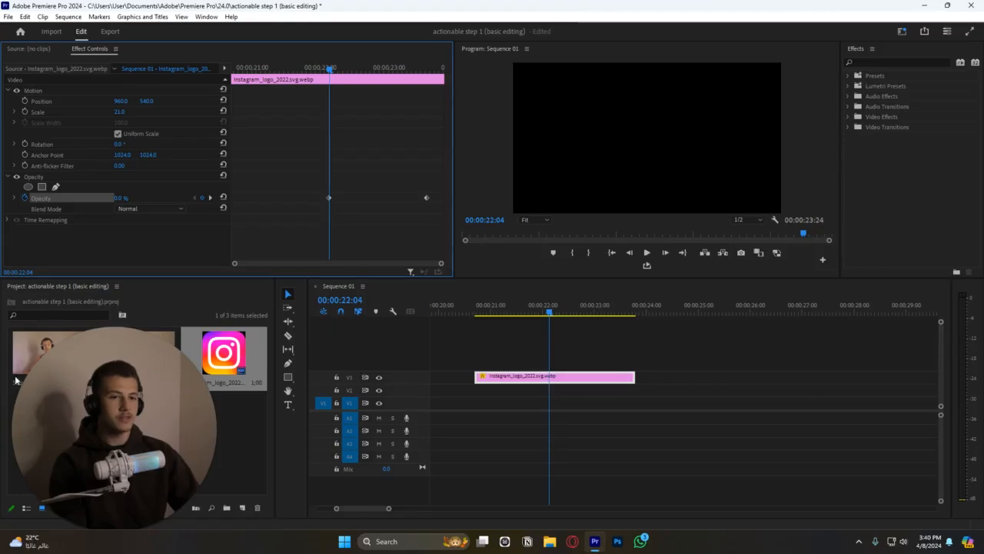
click(19, 465)
mouse_move(338, 188)
mouse_down()
mouse_move(322, 208)
mouse_move(341, 185)
mouse_up()
drag(305, 229, 346, 262)
drag(338, 223, 263, 313)
mouse_move(427, 182)
mouse_down()
mouse_move(425, 208)
mouse_move(428, 179)
mouse_up()
drag(418, 235, 508, 198)
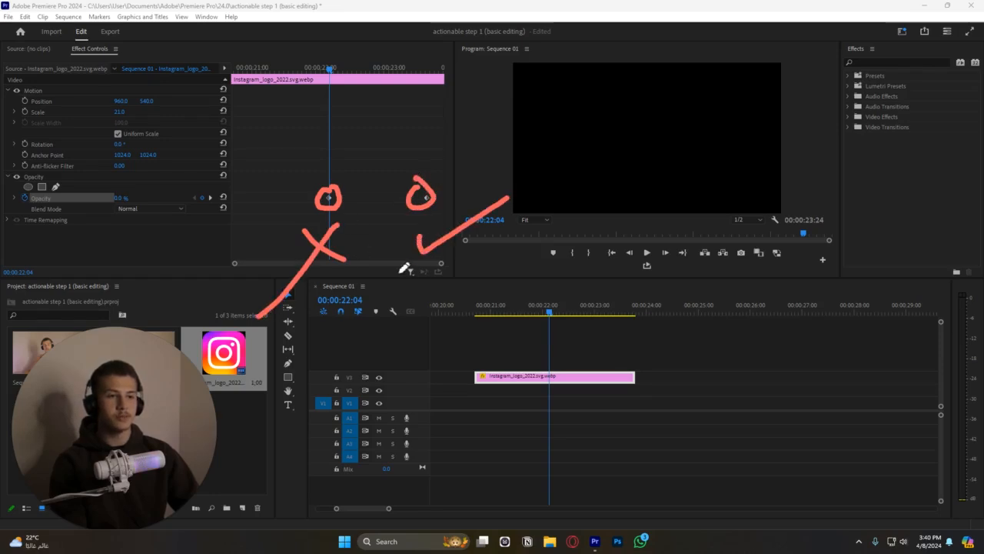
mouse_move(334, 186)
mouse_down()
mouse_move(346, 136)
mouse_move(386, 123)
mouse_move(423, 150)
mouse_move(424, 164)
mouse_move(413, 155)
mouse_move(436, 153)
mouse_up()
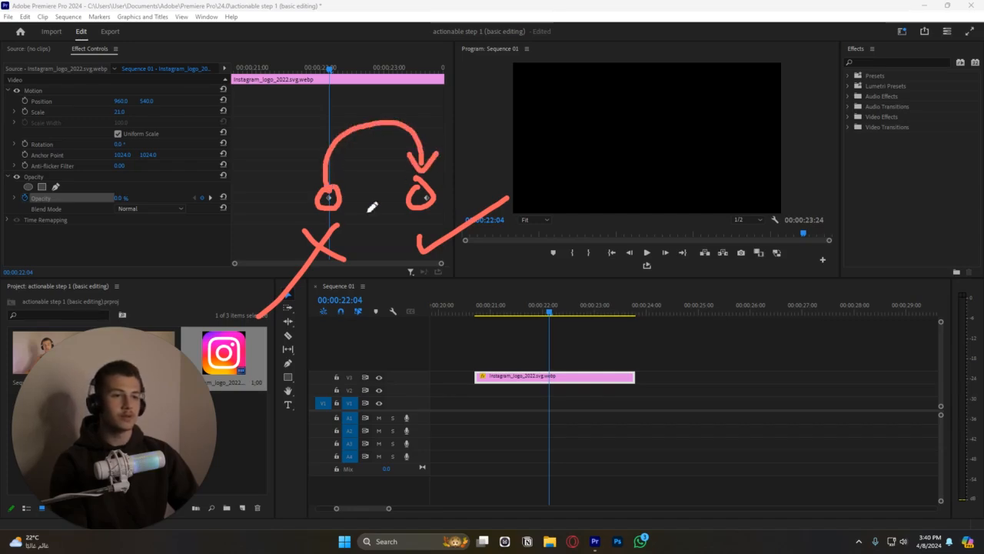
drag(329, 221, 425, 219)
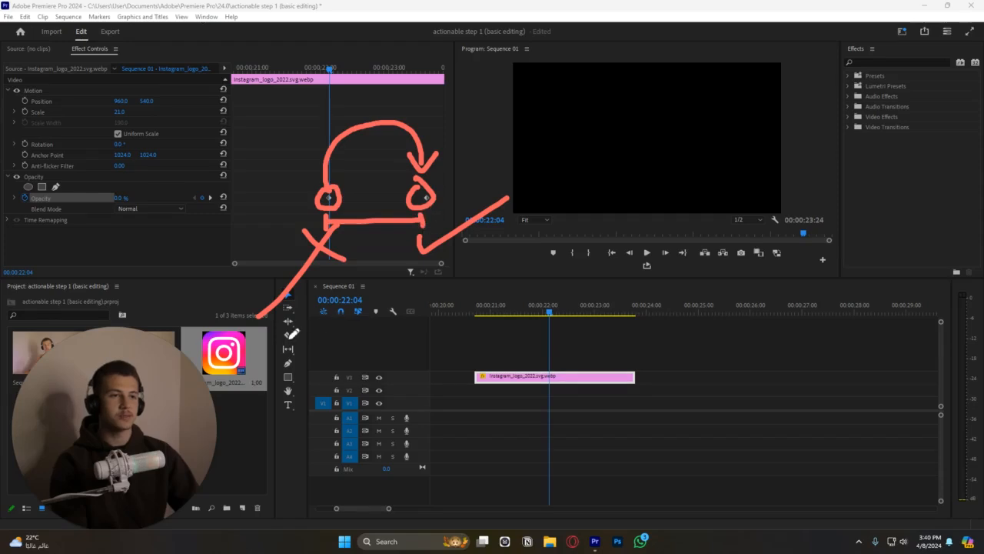
key(Escape)
Step: Play back the logo's Opacity fade-in from the start of the clip
click(477, 312)
key(space)
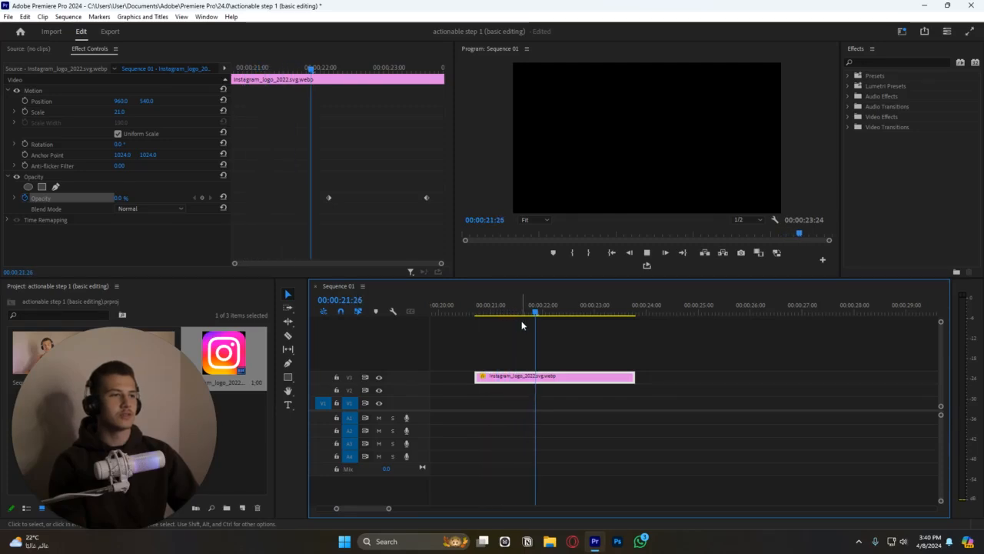
key(space)
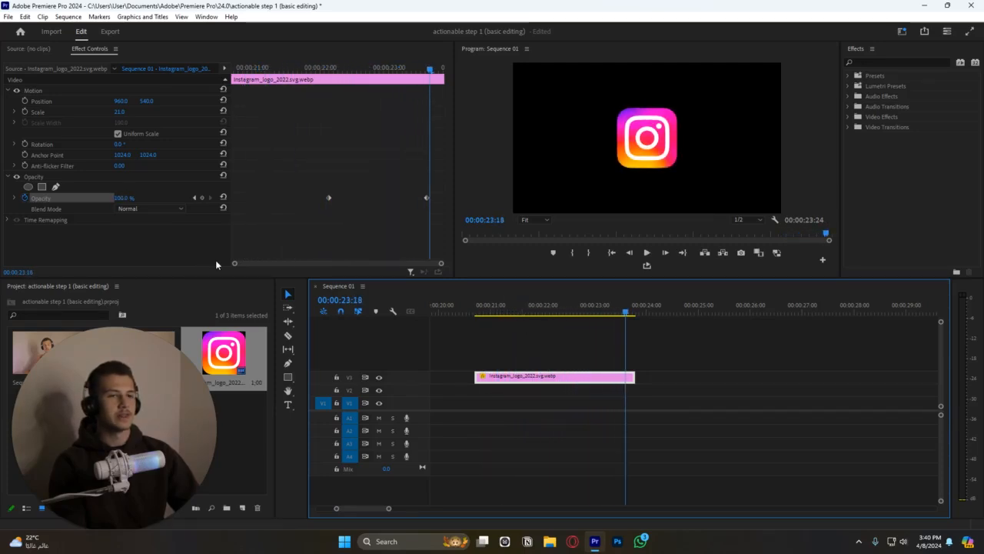
key(ctrl+2)
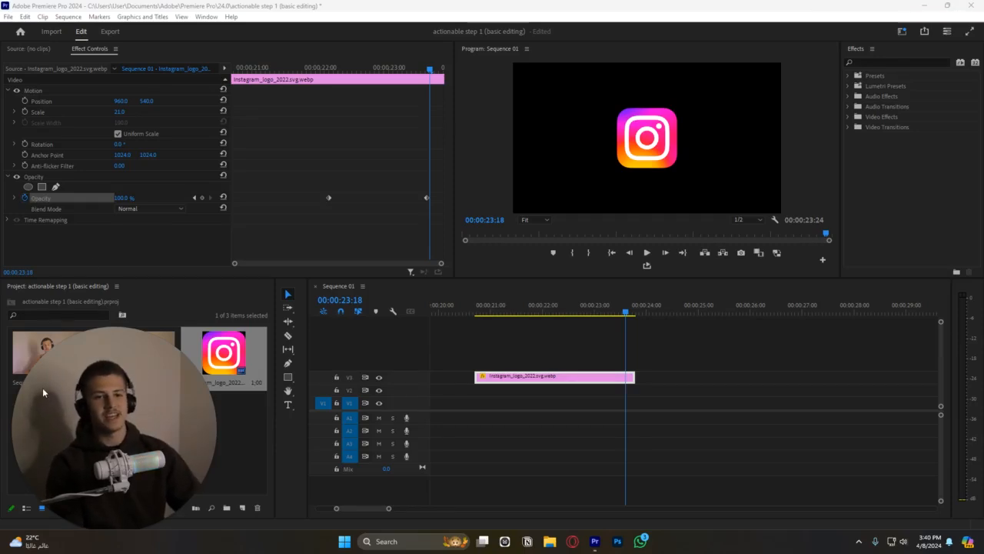
Step: Delete the logo's Opacity keyframes and remove the Instagram logo clip from track V3
click(25, 198)
key(Return)
click(554, 377)
key(Delete)
Step: Bring the V1 clips at the beginning of Sequence 01 into view in the timeline
scroll(717, 377, down, 3)
scroll(716, 380, up, 3)
scroll(522, 383, down, 3)
scroll(495, 378, up, 3)
scroll(483, 397, up, 2)
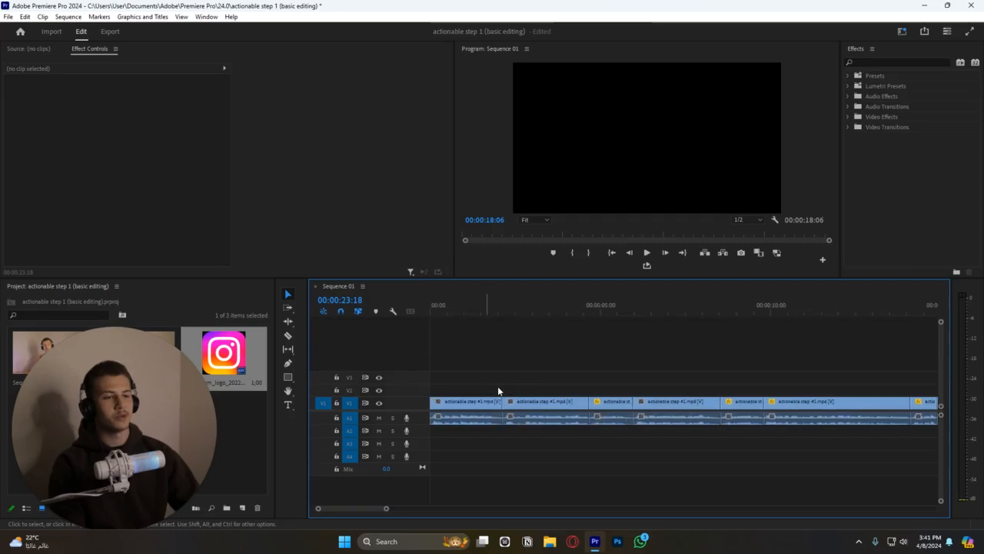
Step: Keyframe the first V1 clip's Scale from 100 at 00:00:01:03 to 120 at 00:00:01:13
click(473, 401)
click(467, 308)
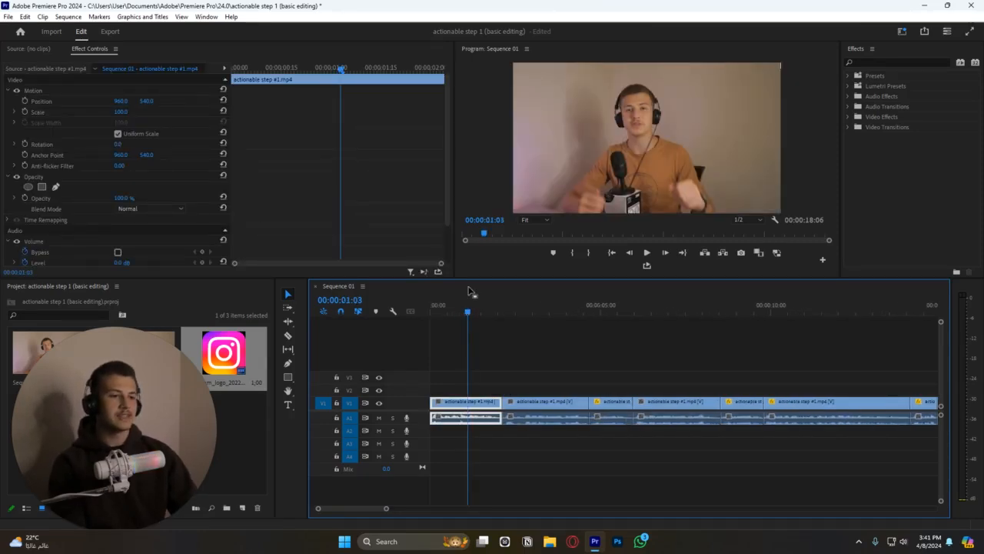
click(521, 390)
click(497, 401)
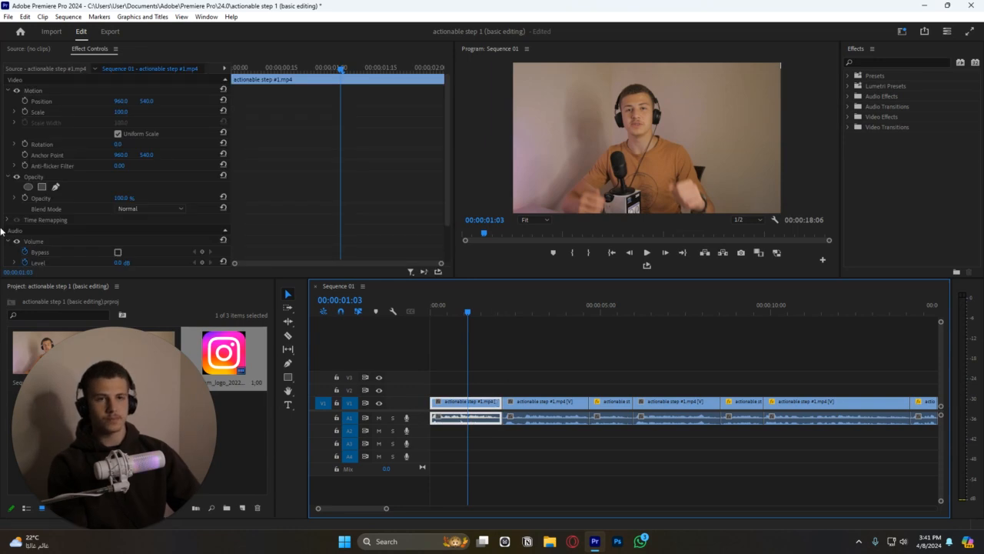
click(25, 111)
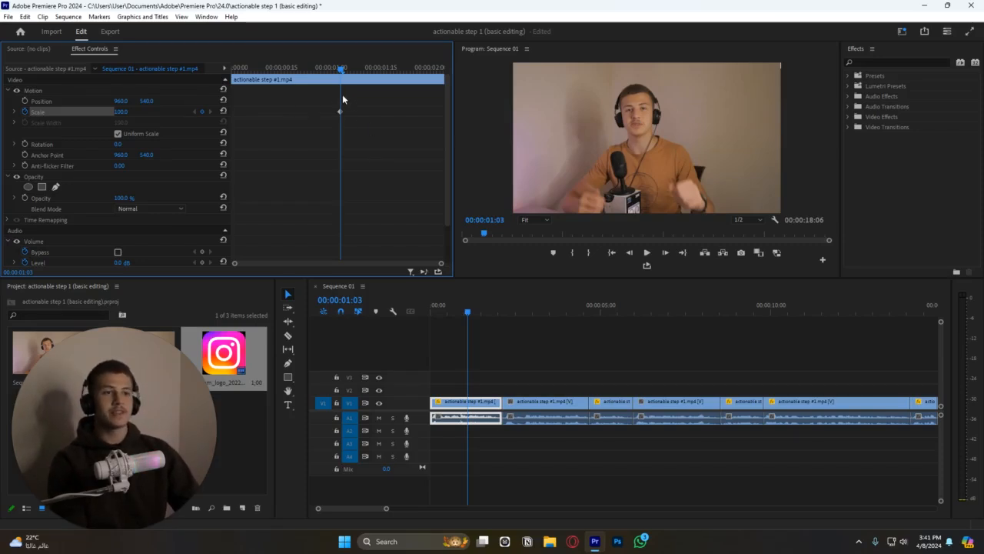
drag(342, 69, 373, 65)
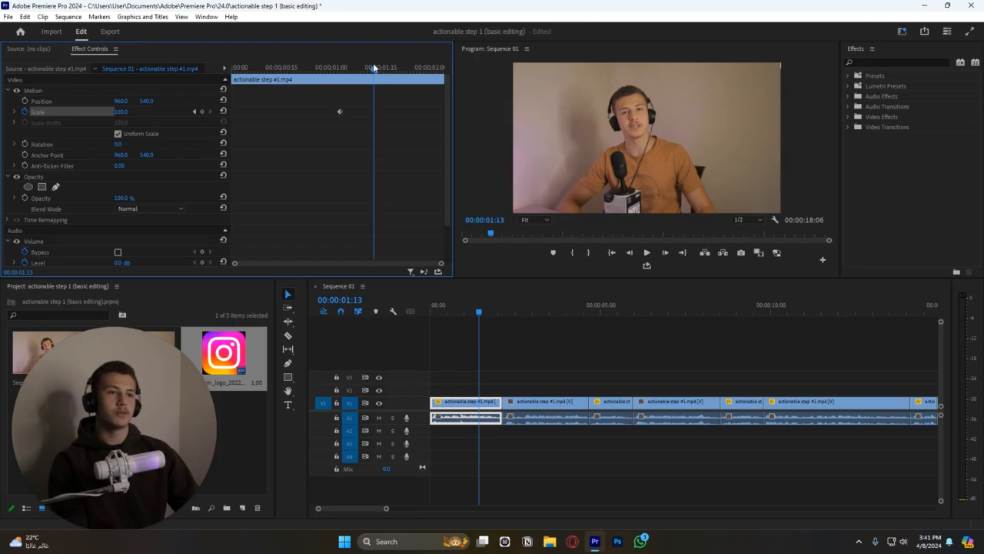
click(121, 111)
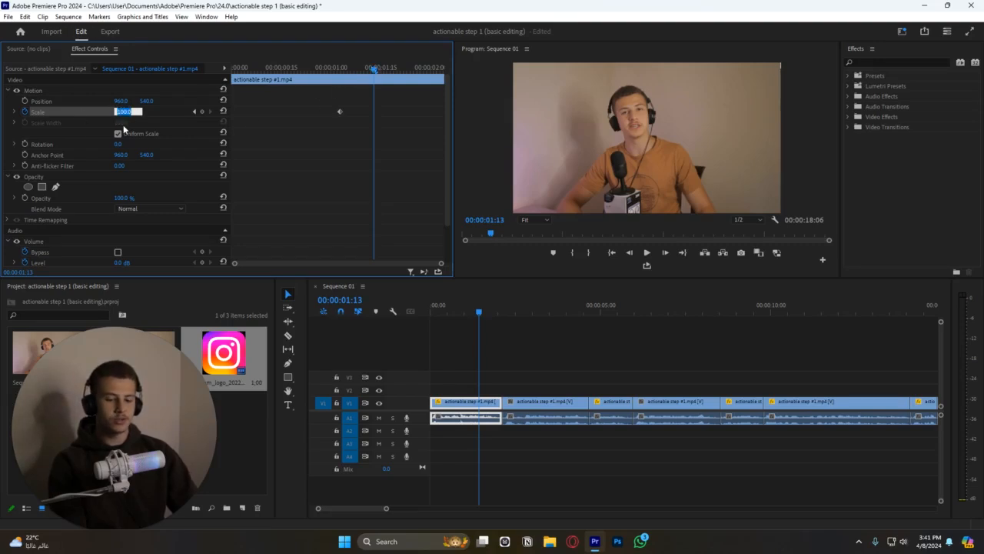
text(120)
key(Return)
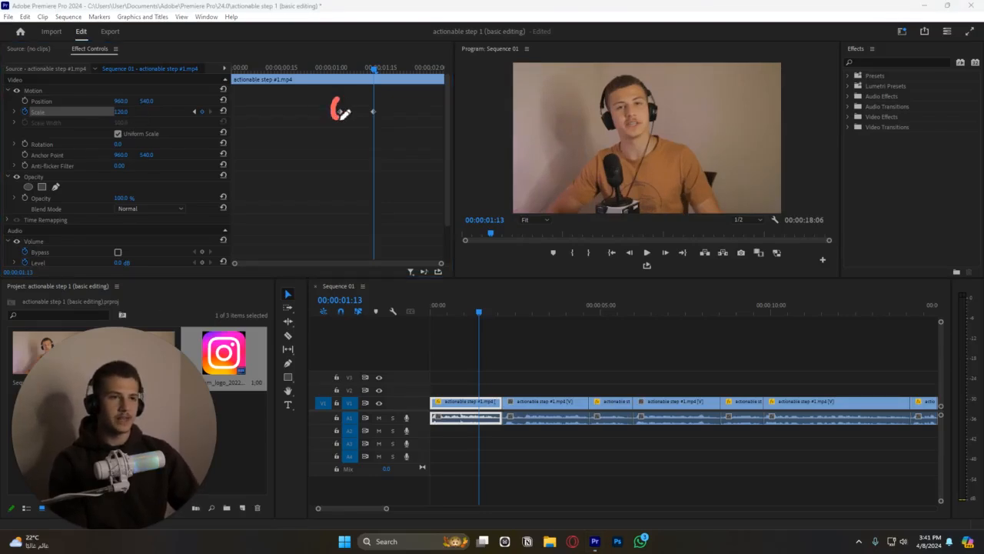
mouse_move(335, 122)
mouse_down()
mouse_move(315, 149)
mouse_move(327, 144)
mouse_move(285, 179)
mouse_move(298, 164)
mouse_up()
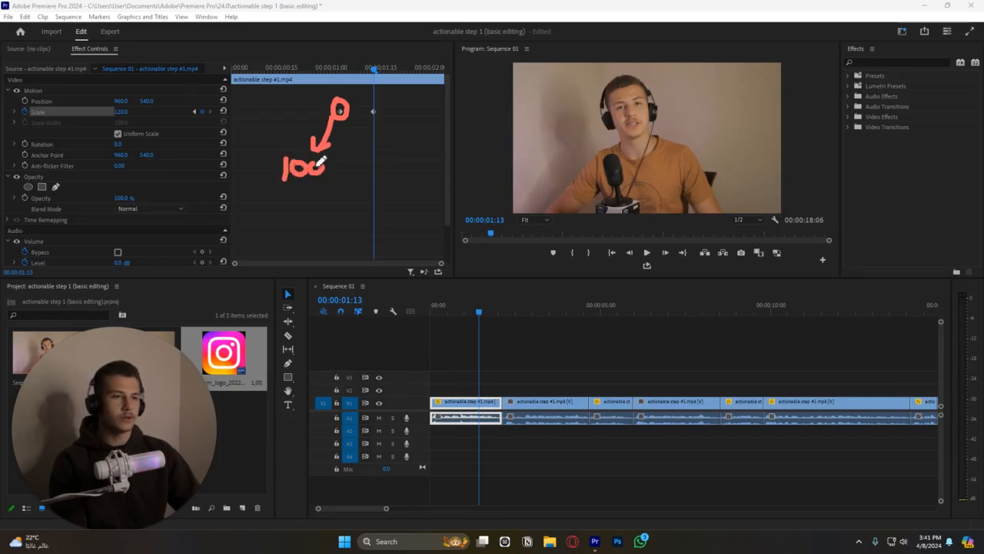
mouse_move(374, 108)
mouse_down()
mouse_move(372, 121)
mouse_move(375, 107)
mouse_up()
mouse_move(389, 145)
mouse_down()
mouse_move(381, 192)
mouse_move(395, 177)
mouse_move(387, 192)
mouse_move(417, 192)
mouse_up()
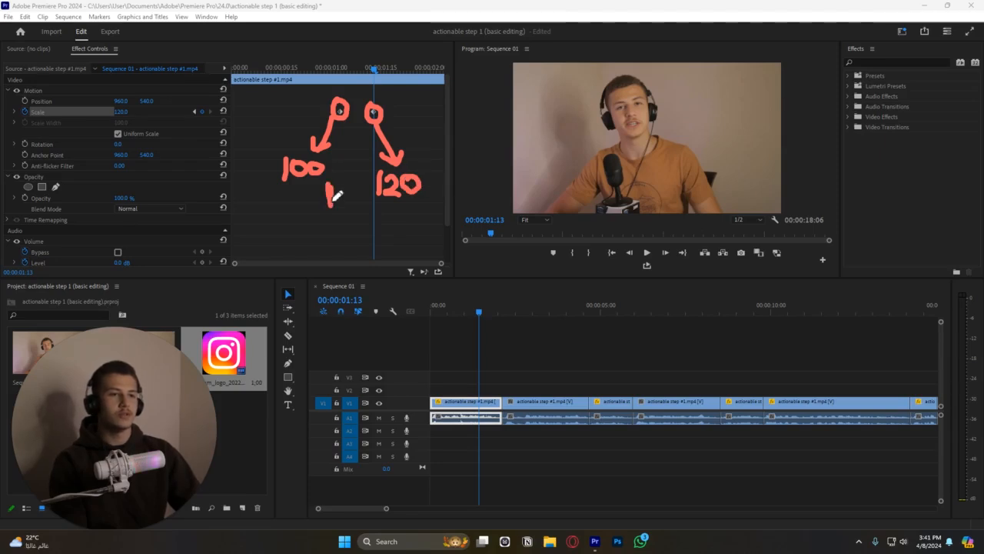
drag(333, 202, 387, 197)
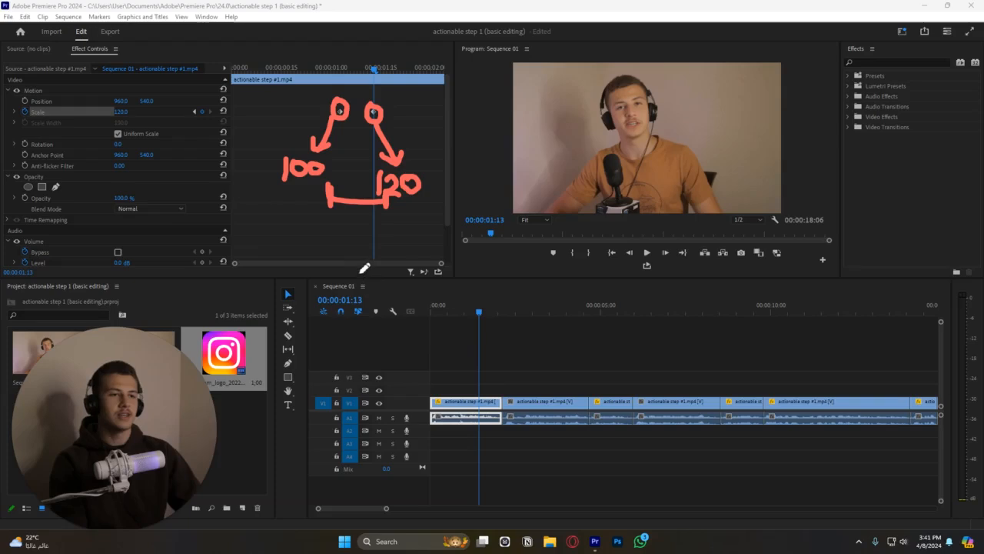
mouse_move(358, 262)
mouse_down()
mouse_move(356, 225)
mouse_move(372, 226)
mouse_up()
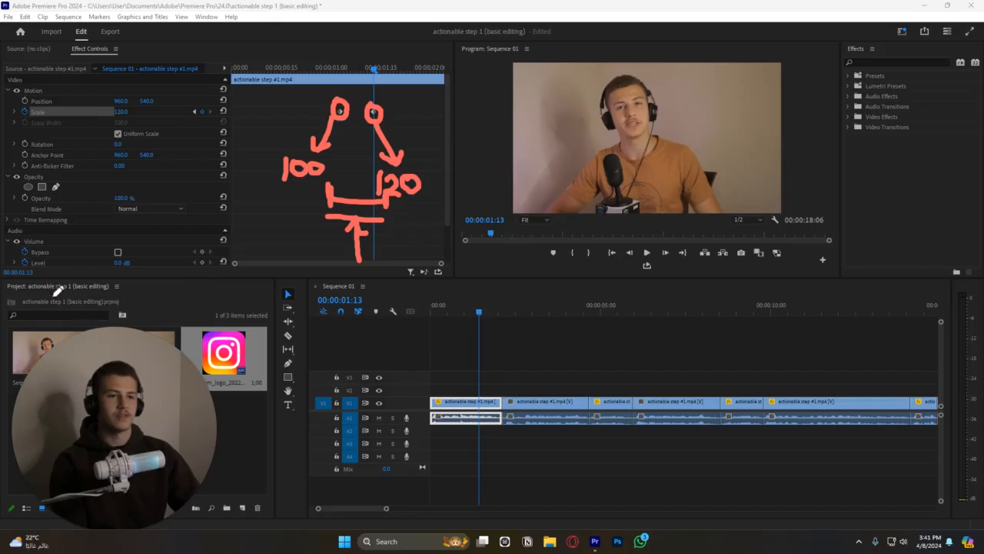
click(540, 331)
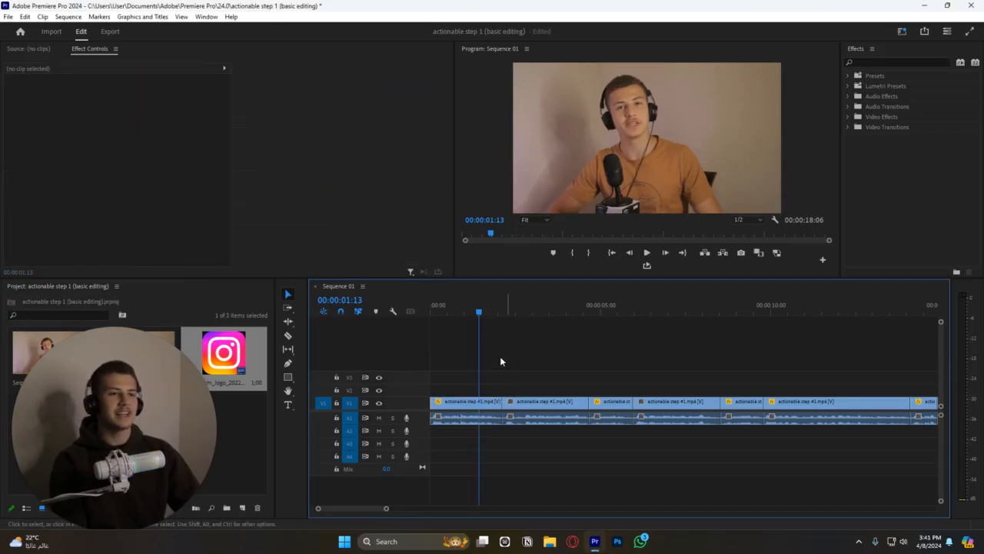
Step: Play back the first clip's Scale zoom from its first keyframe at 00:00:01:03
click(480, 399)
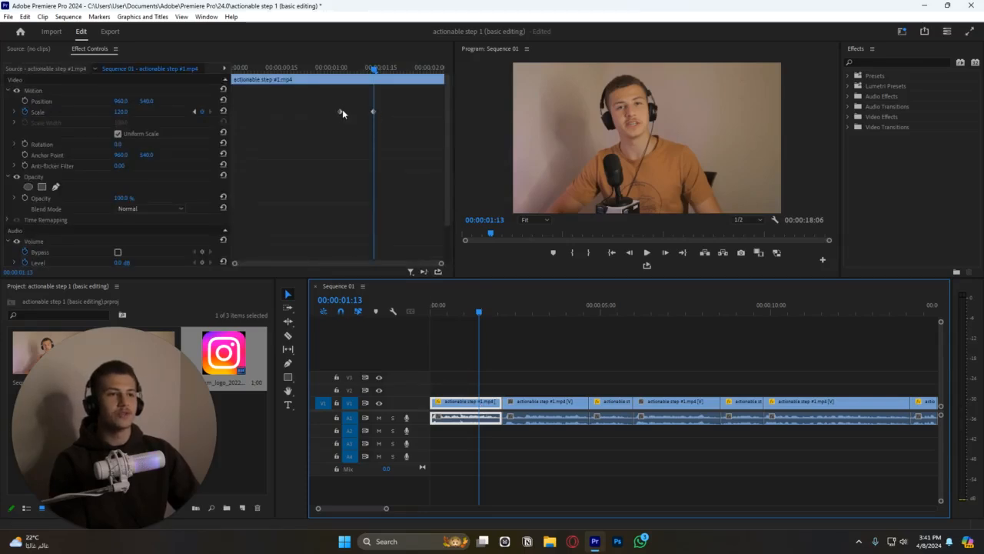
click(341, 69)
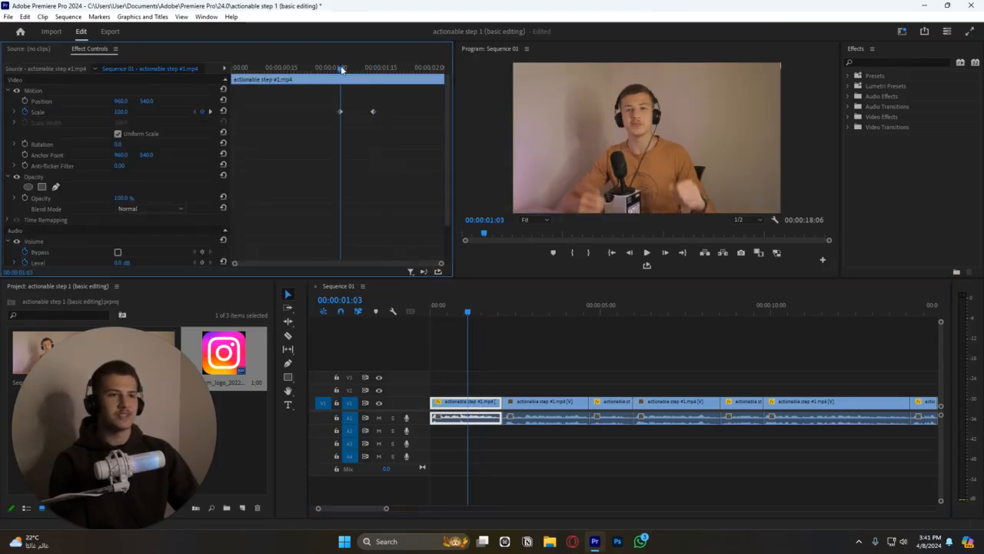
key(space)
click(276, 66)
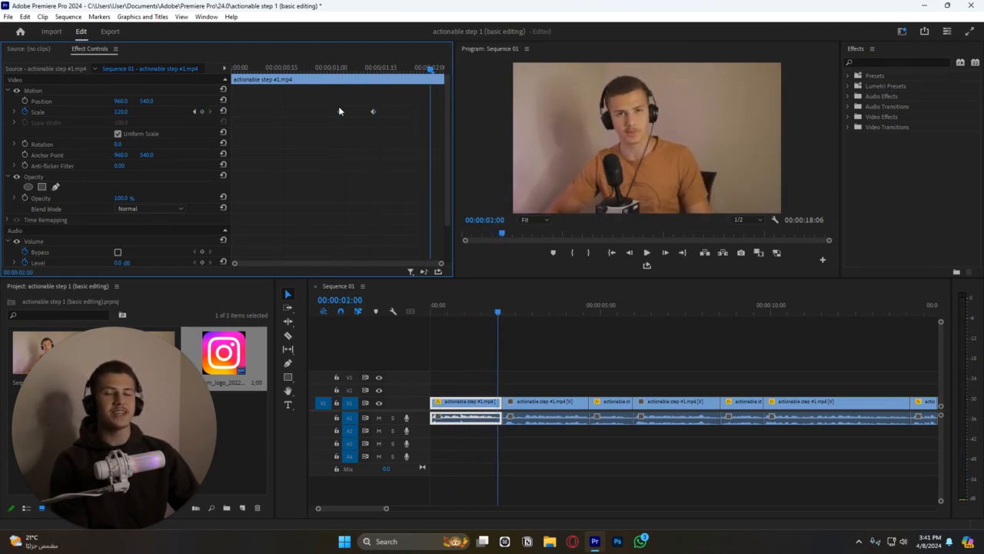
Step: Move the two Scale keyframes to the very start and end of the clip and play back the slower zoom
drag(340, 112, 193, 125)
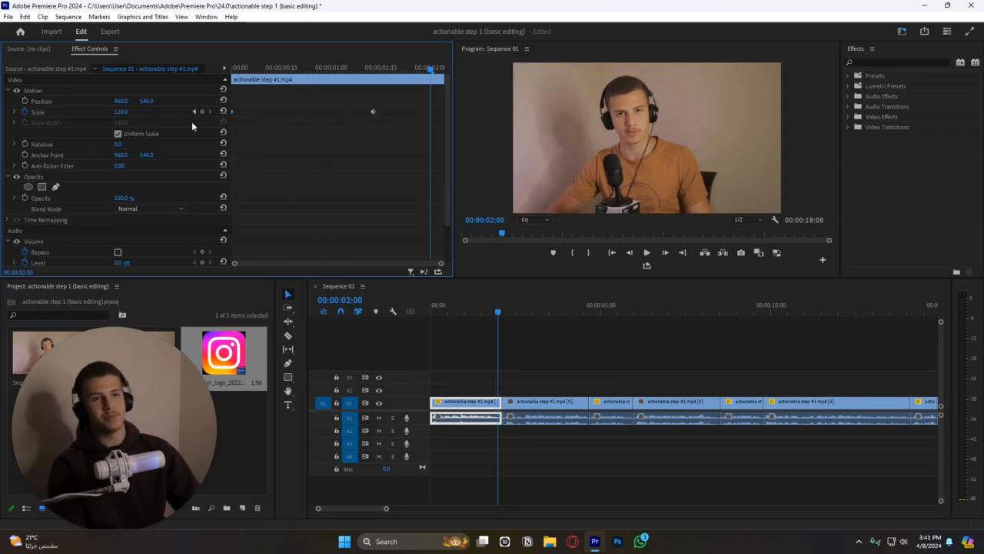
drag(373, 113, 462, 123)
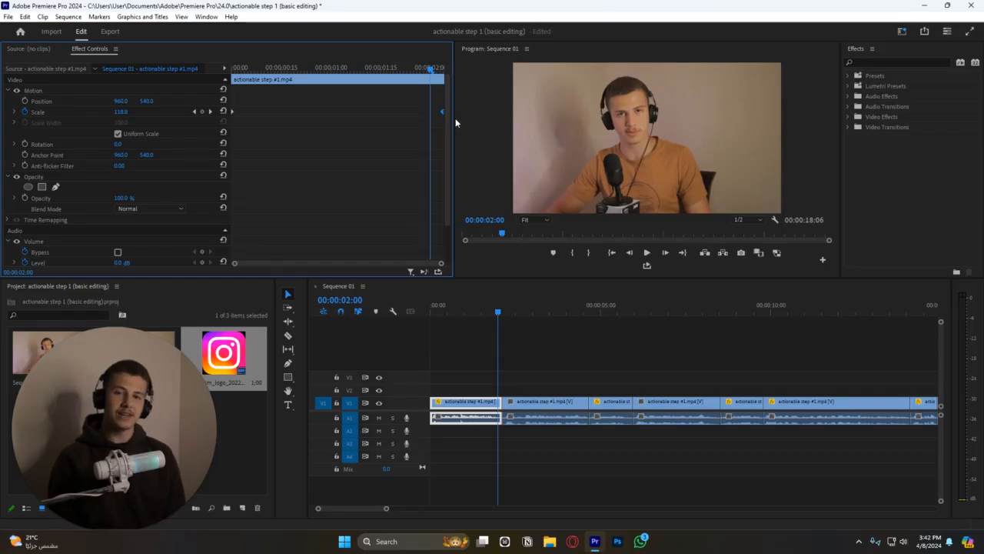
drag(256, 68, 223, 70)
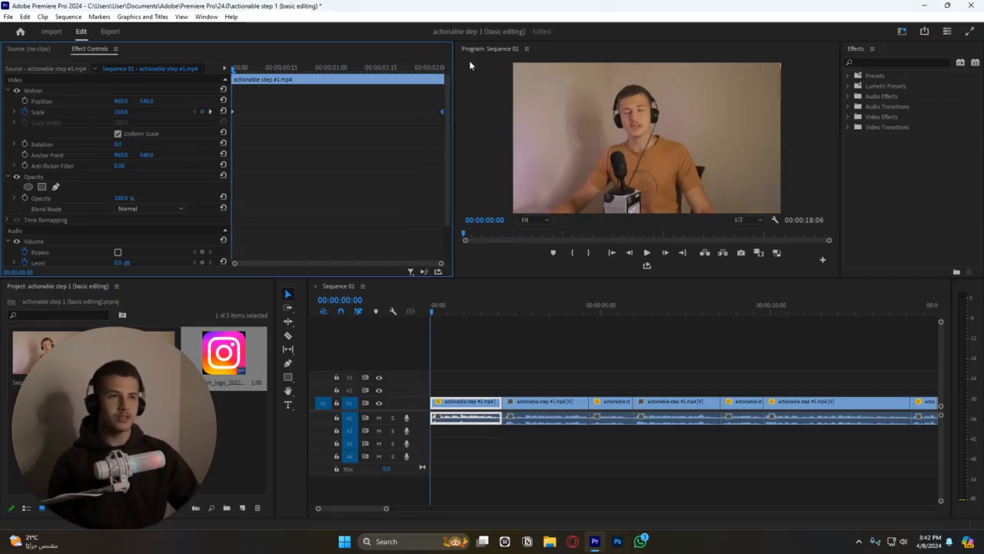
key(space)
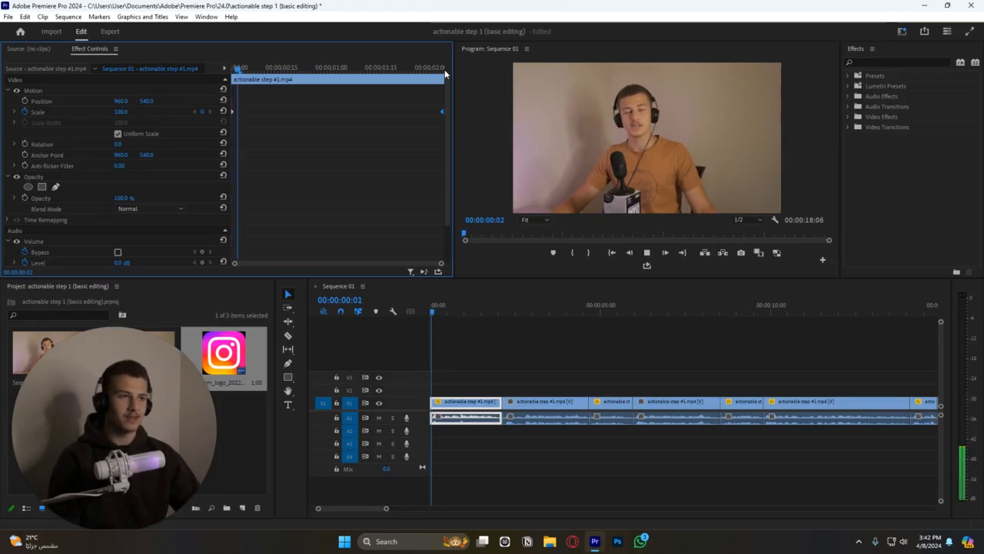
key(space)
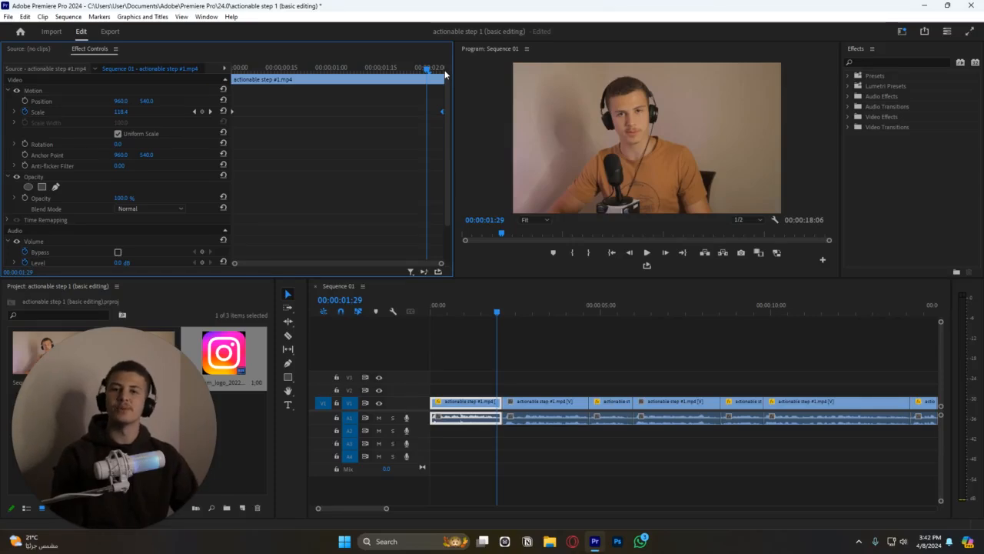
Step: Remove all Scale keyframes from the first clip and reset its Scale to the default
click(25, 112)
key(Return)
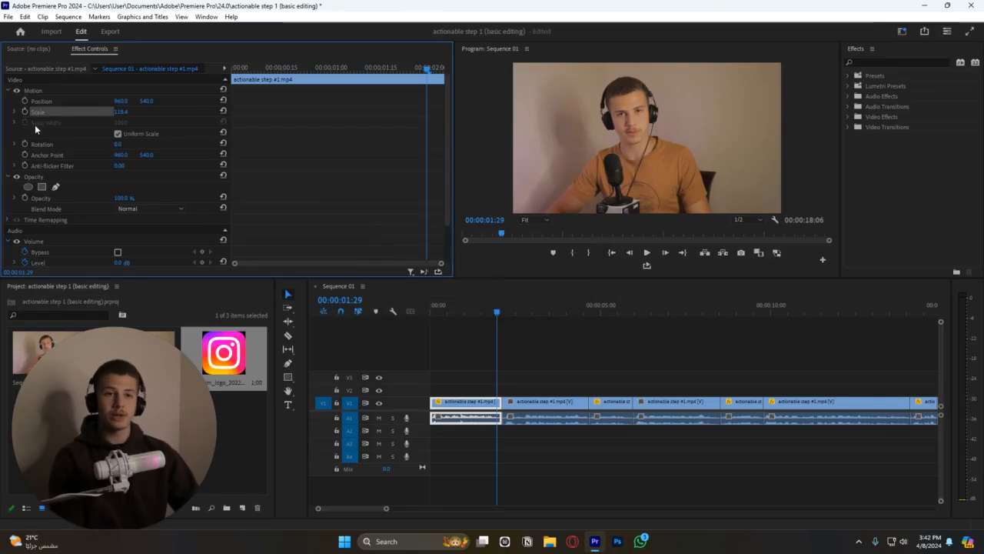
click(223, 111)
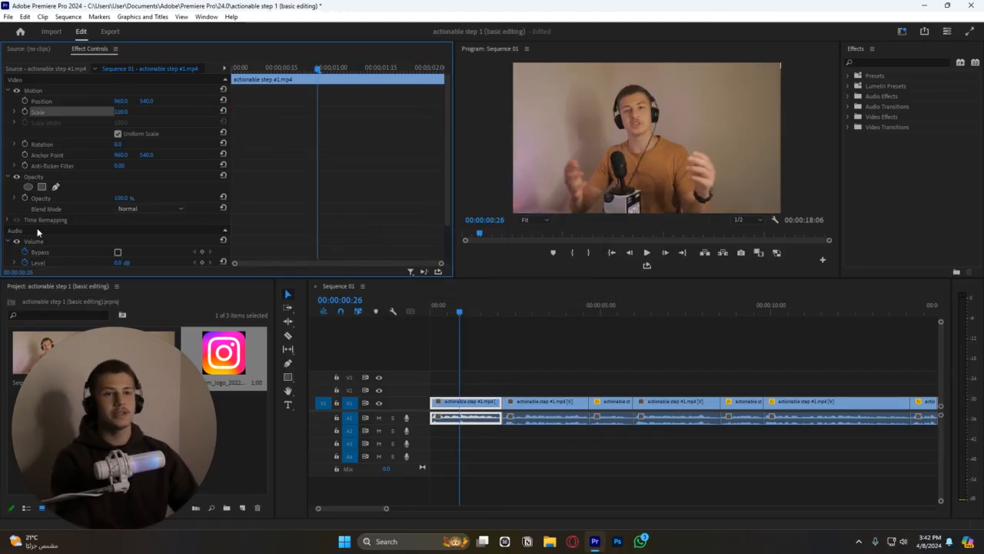
Step: Keyframe the first clip's Scale from 100 at its start to 120 at its end
click(25, 112)
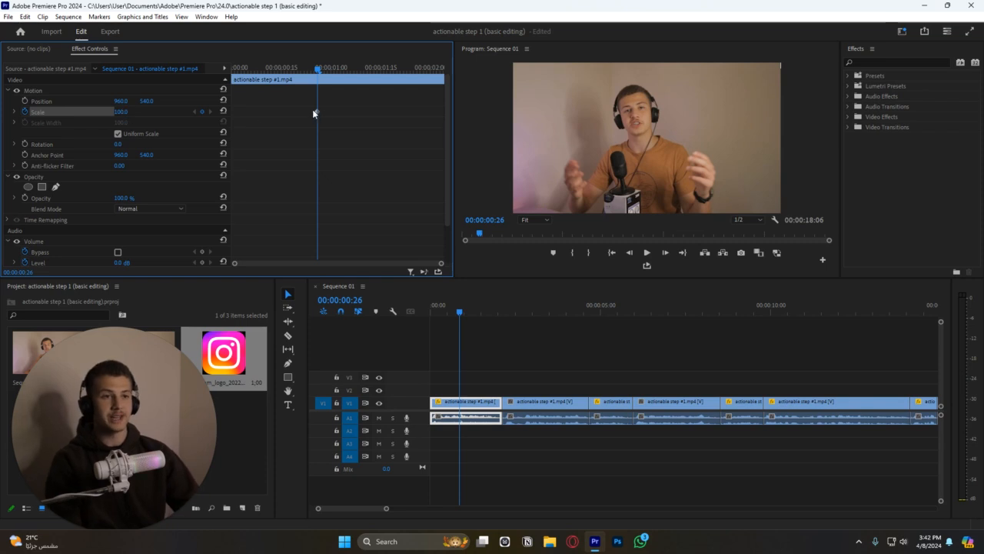
click(120, 112)
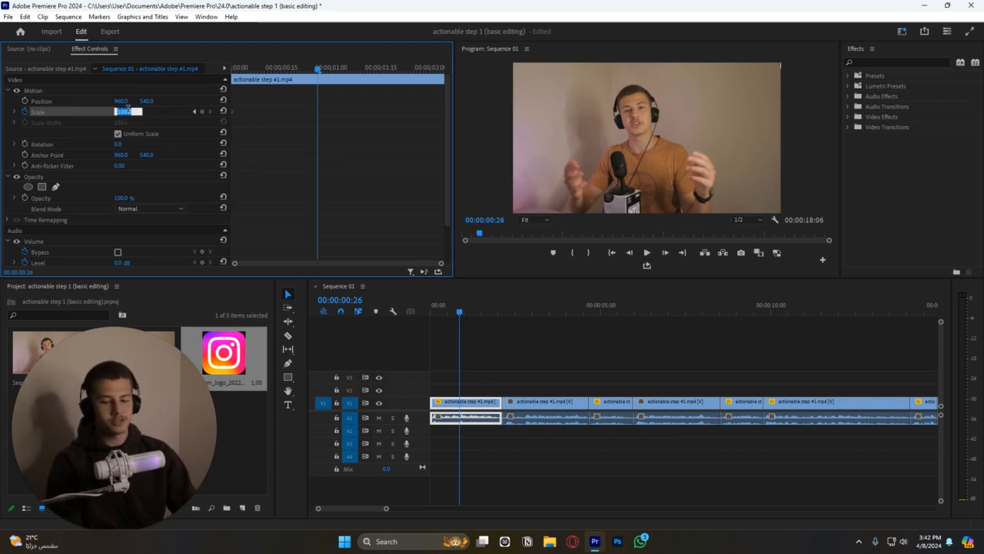
text(120)
key(Return)
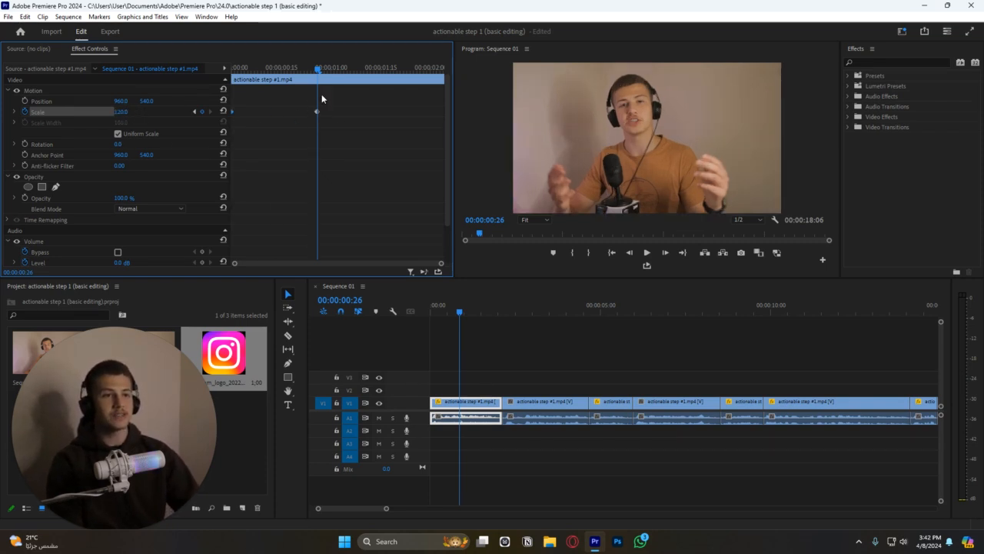
drag(318, 113, 503, 107)
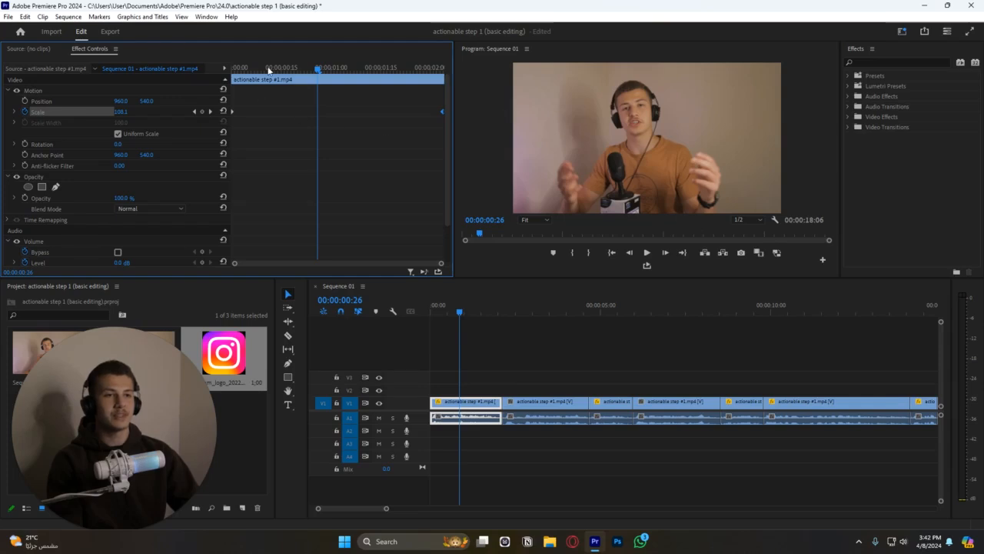
Step: Play back the slow zoom from the start of the clip and widen the keyframe area of its effect settings
drag(268, 69, 207, 73)
key(space)
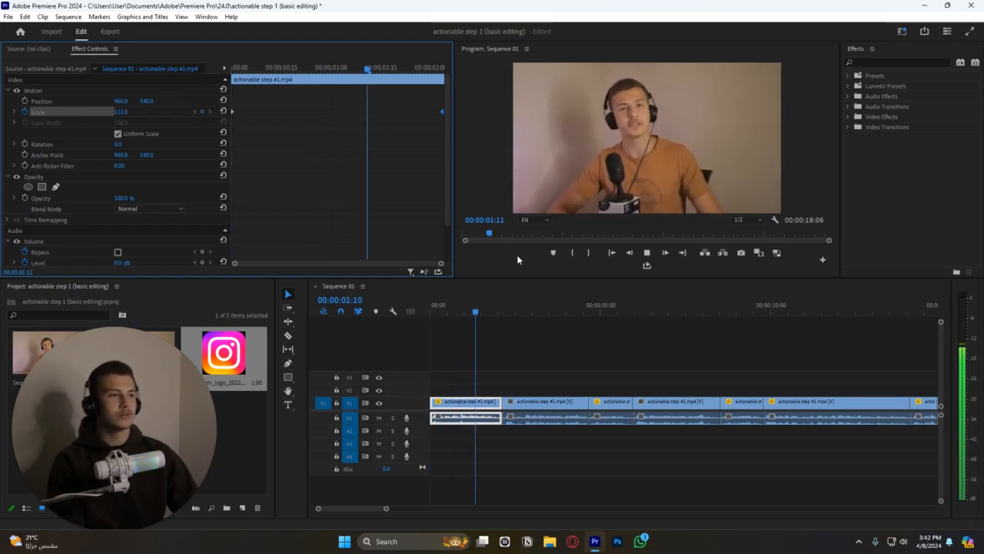
key(space)
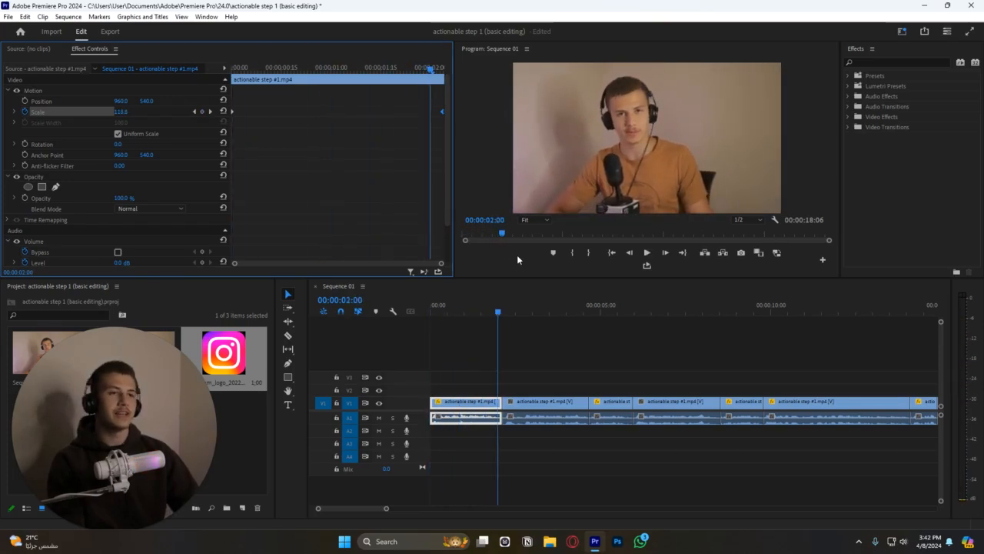
drag(239, 112, 185, 123)
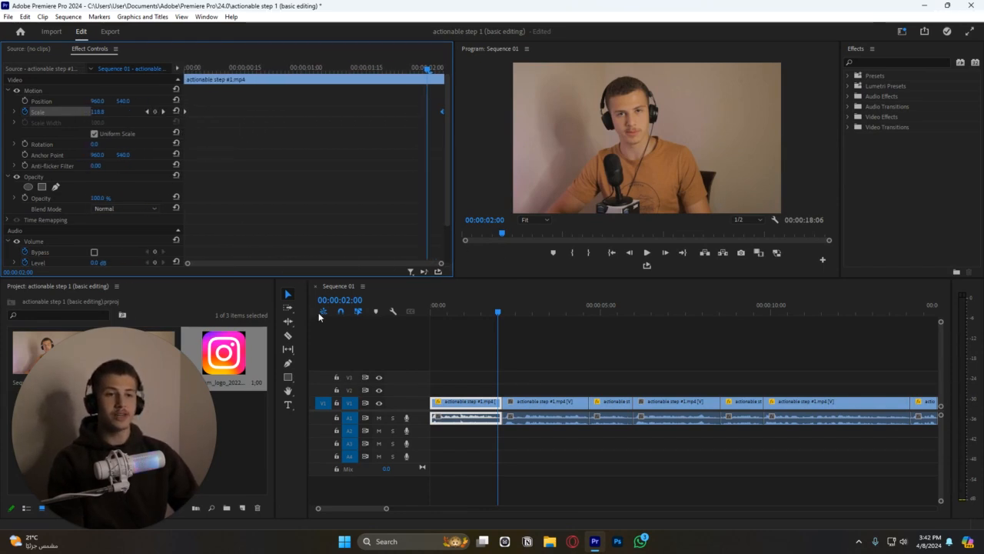
key(ctrl+s)
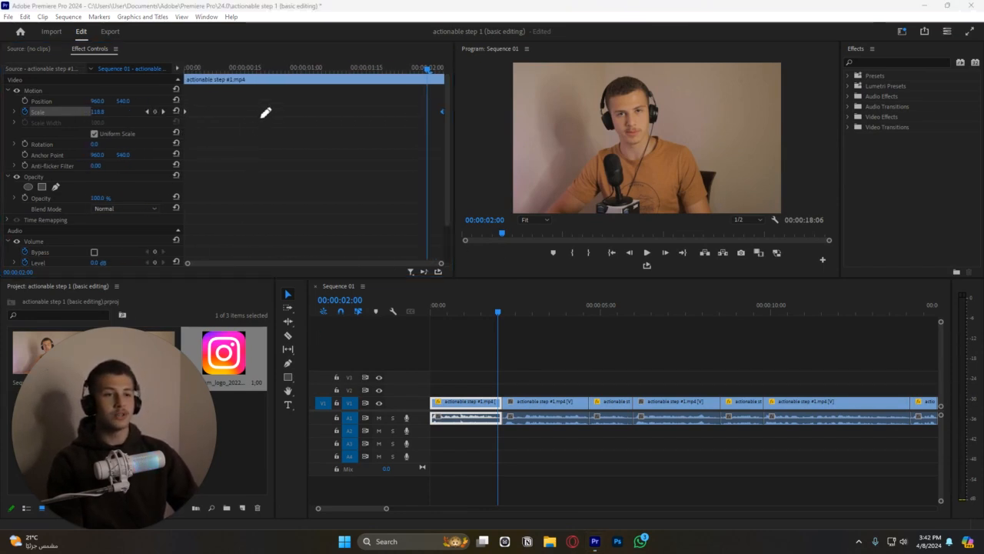
click(377, 114)
mouse_move(250, 128)
mouse_down()
mouse_move(248, 151)
mouse_move(271, 143)
mouse_up()
mouse_move(367, 129)
mouse_down()
mouse_move(369, 150)
mouse_move(391, 153)
mouse_move(417, 143)
mouse_move(413, 127)
mouse_up()
mouse_move(256, 176)
mouse_down()
mouse_move(393, 176)
mouse_move(384, 187)
mouse_up()
mouse_move(378, 252)
mouse_down()
mouse_move(377, 204)
mouse_move(393, 221)
mouse_up()
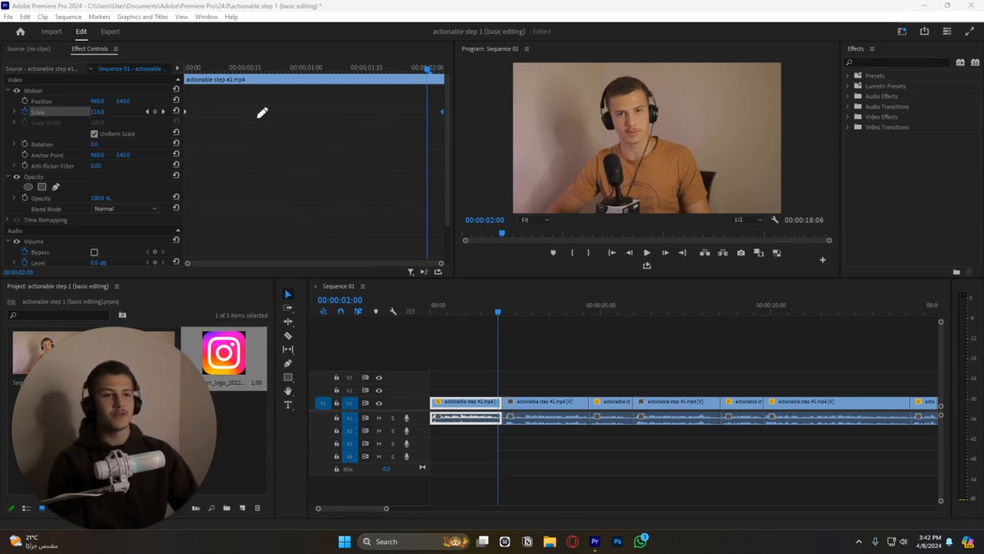
drag(396, 111, 398, 113)
drag(242, 135, 406, 143)
mouse_move(406, 143)
mouse_down()
mouse_move(381, 158)
mouse_move(384, 147)
mouse_move(387, 215)
mouse_move(368, 213)
mouse_move(403, 204)
mouse_up()
mouse_move(243, 95)
mouse_down()
mouse_move(243, 114)
mouse_move(271, 104)
mouse_up()
mouse_move(387, 93)
mouse_down()
mouse_move(388, 106)
mouse_move(399, 93)
mouse_move(419, 100)
mouse_up()
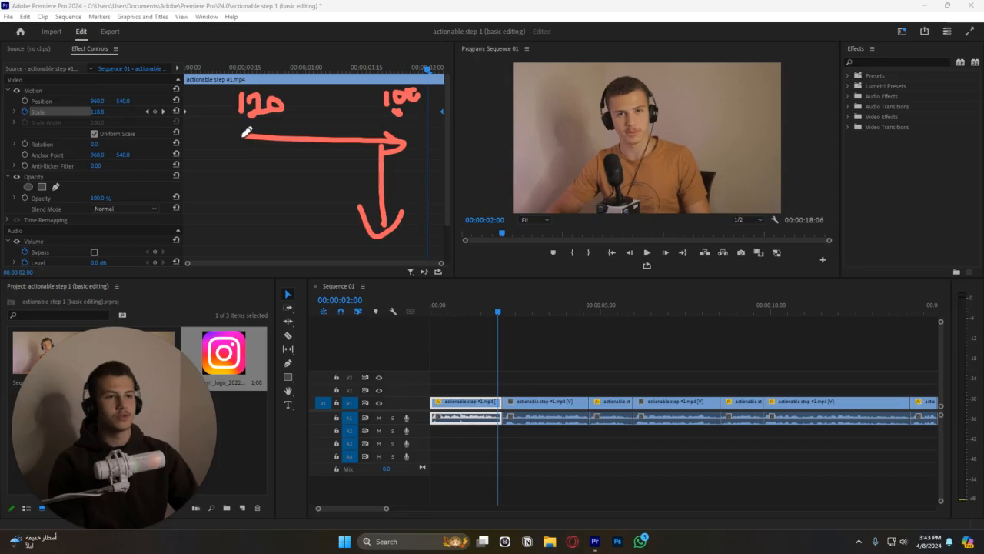
drag(244, 139, 386, 141)
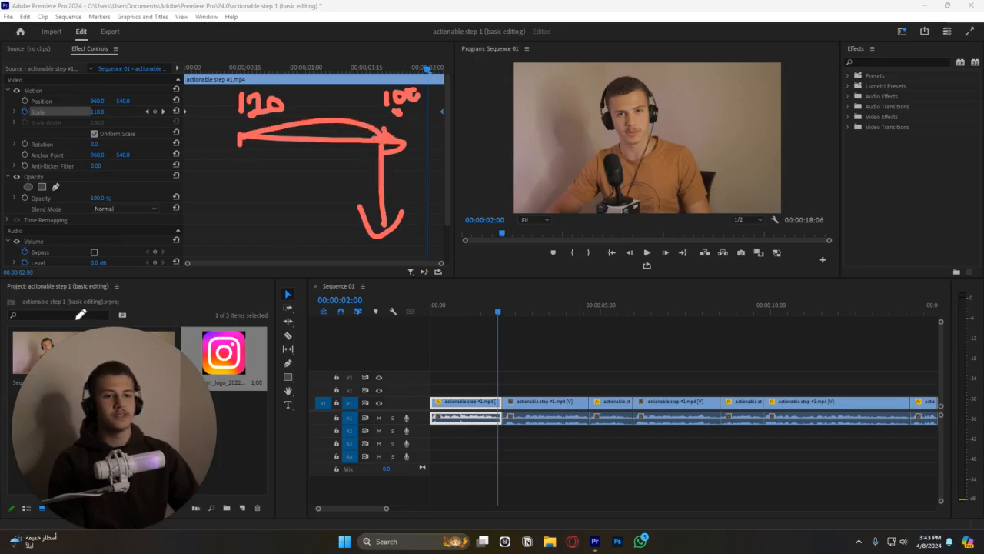
click(40, 394)
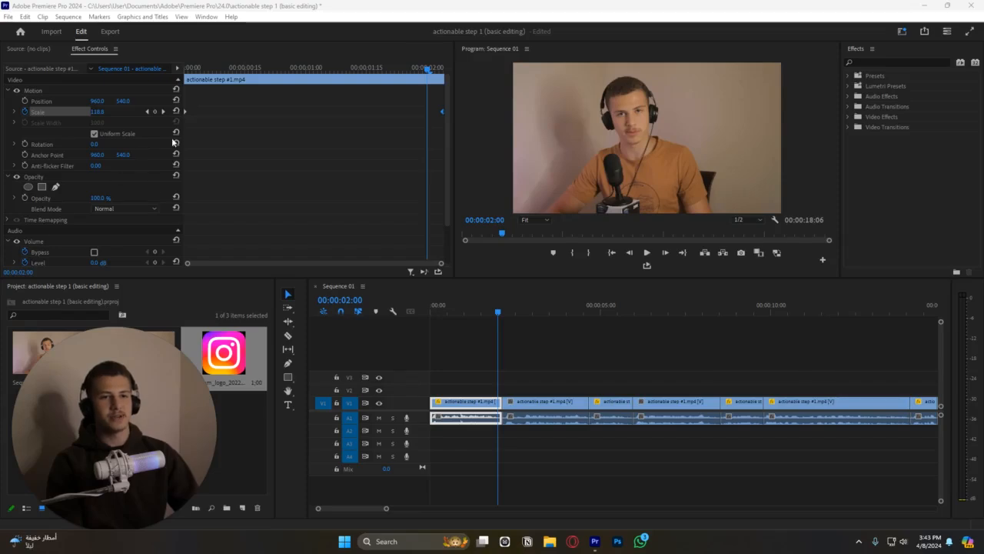
Step: Move the clip's Scale keyframes to 00:00:00:10 and about 00:00:01:09, and put the playhead on the first one
drag(186, 111, 223, 111)
drag(441, 113, 339, 121)
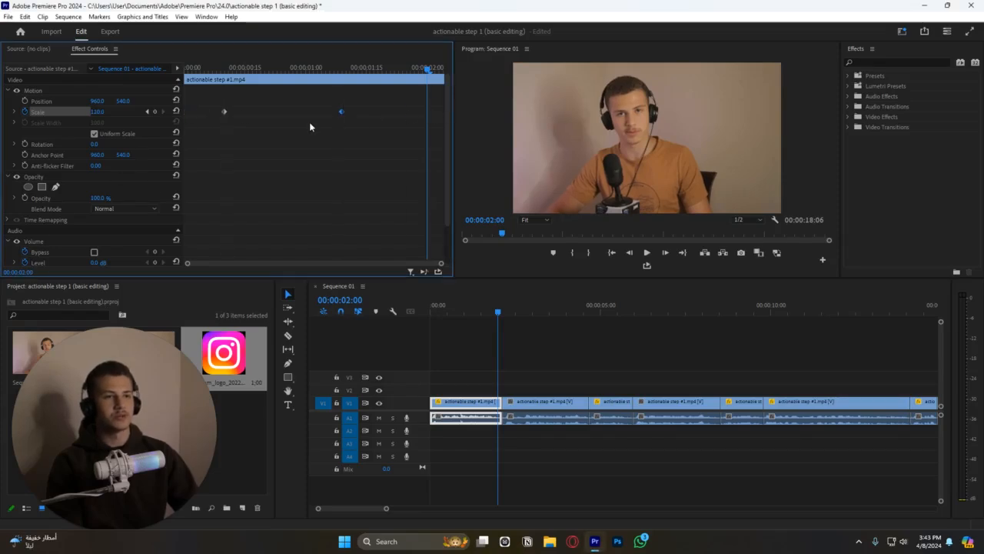
click(147, 112)
click(147, 112)
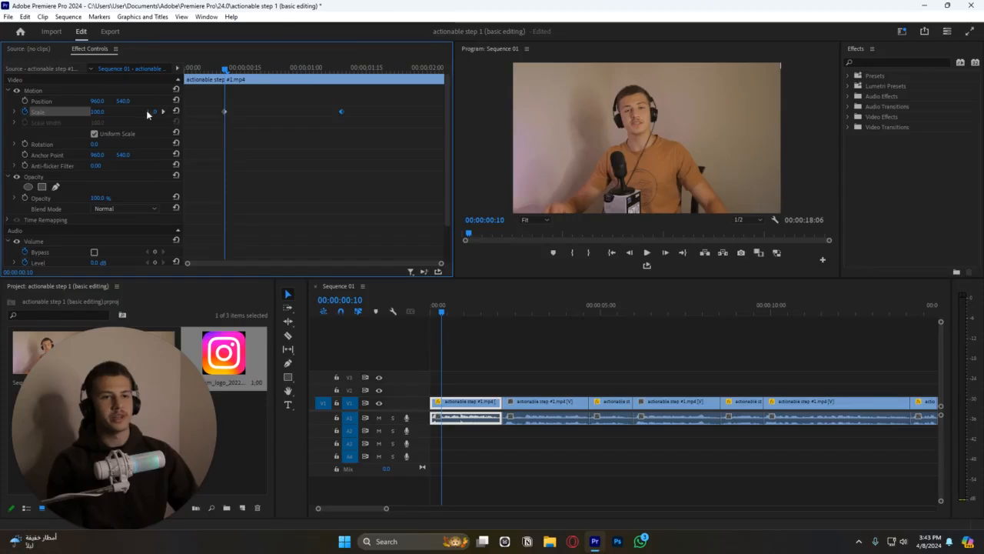
Step: Reverse the first clip's zoom by setting Scale to 120 at its first keyframe and 100 at its second
click(107, 113)
text(1000)
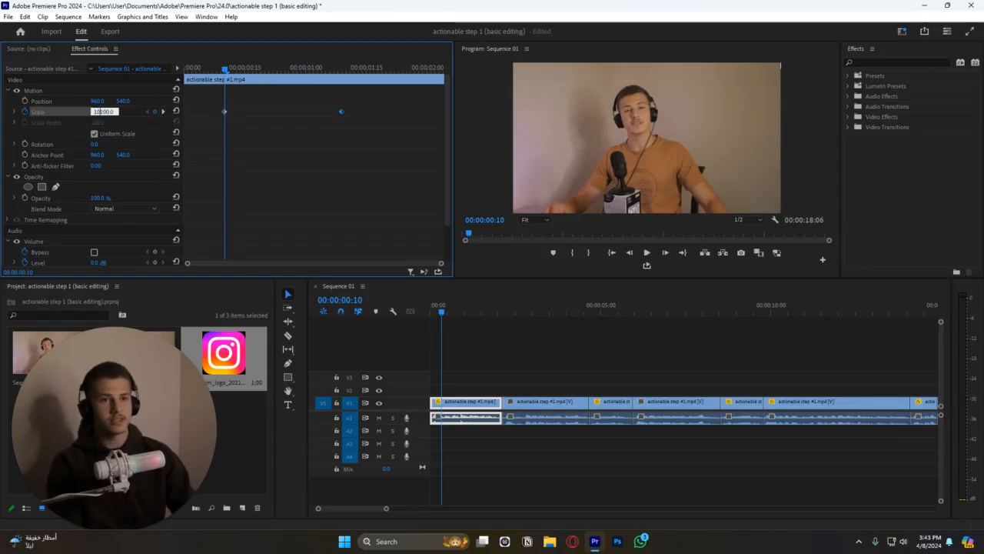
key(Return)
click(107, 112)
text(120)
key(Return)
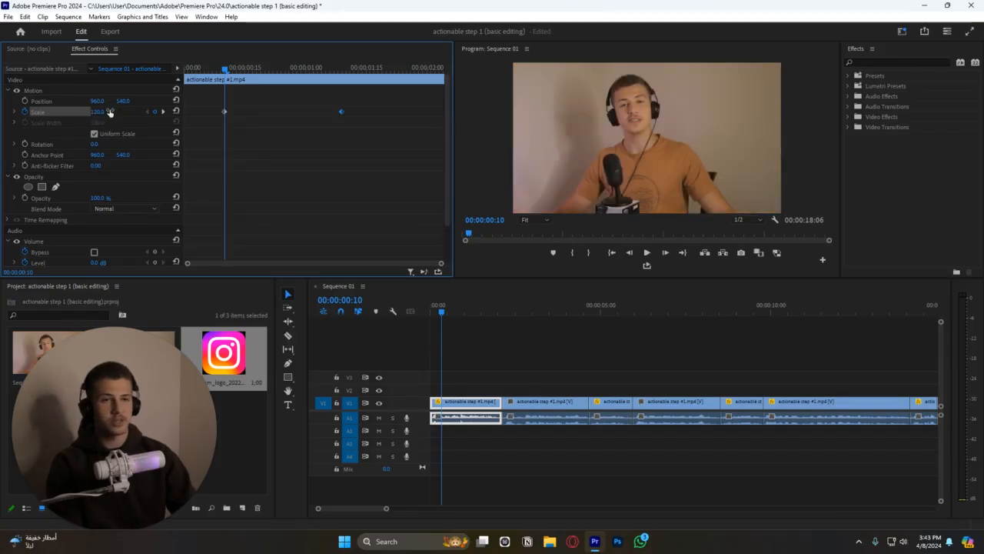
click(162, 112)
click(98, 112)
text(100)
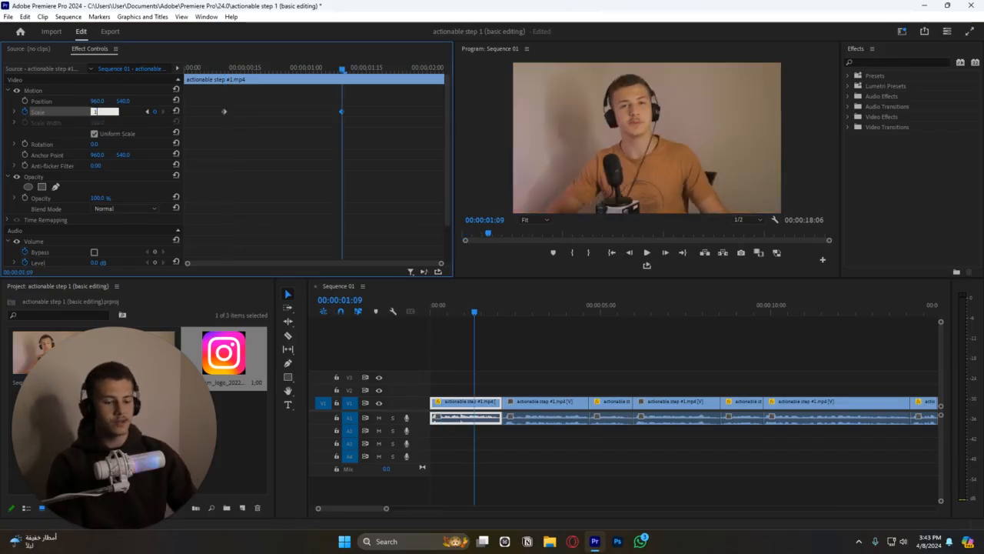
key(Return)
Step: Move the two Scale keyframes to the first clip's start and end, and play back the slow zoom-out from the beginning
drag(225, 112, 175, 111)
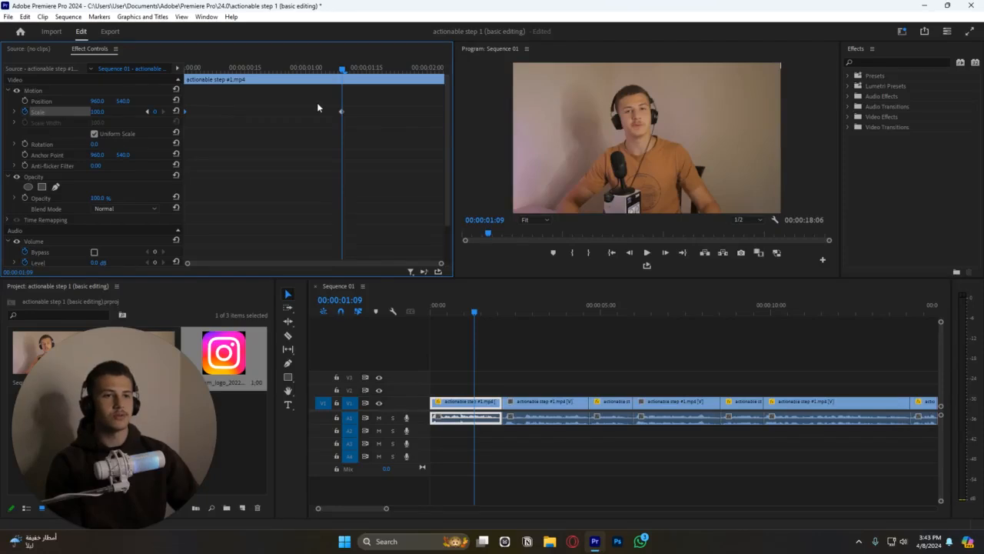
drag(342, 111, 517, 117)
key(Home)
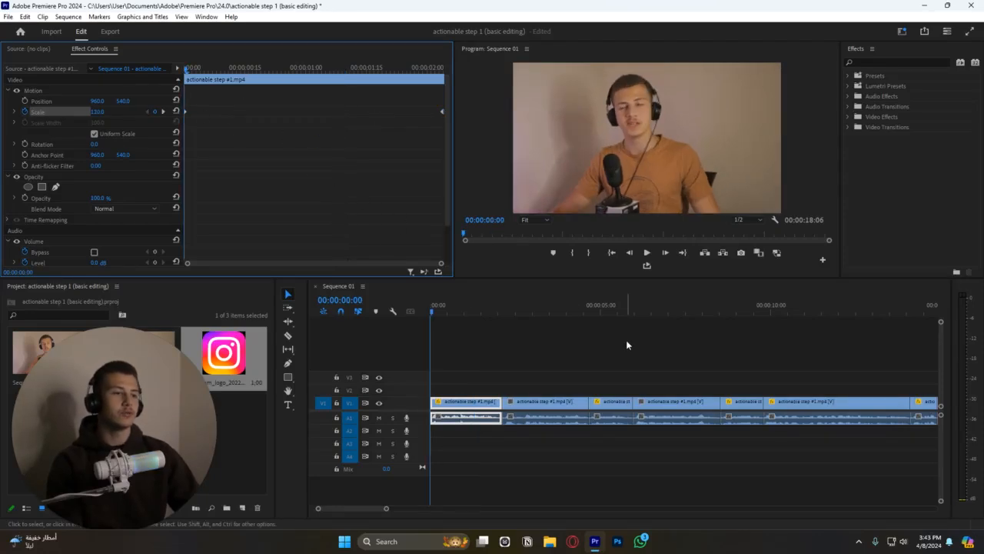
key(space)
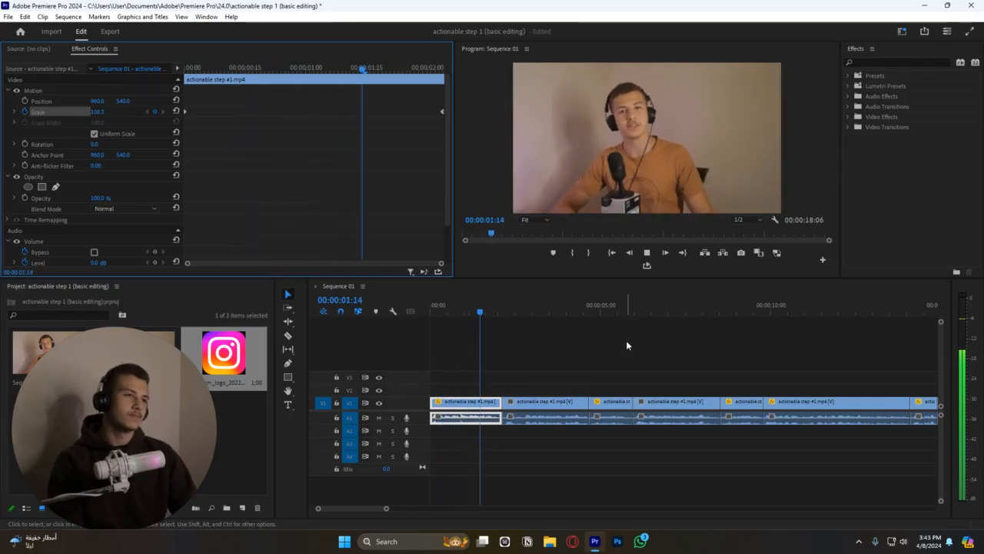
key(space)
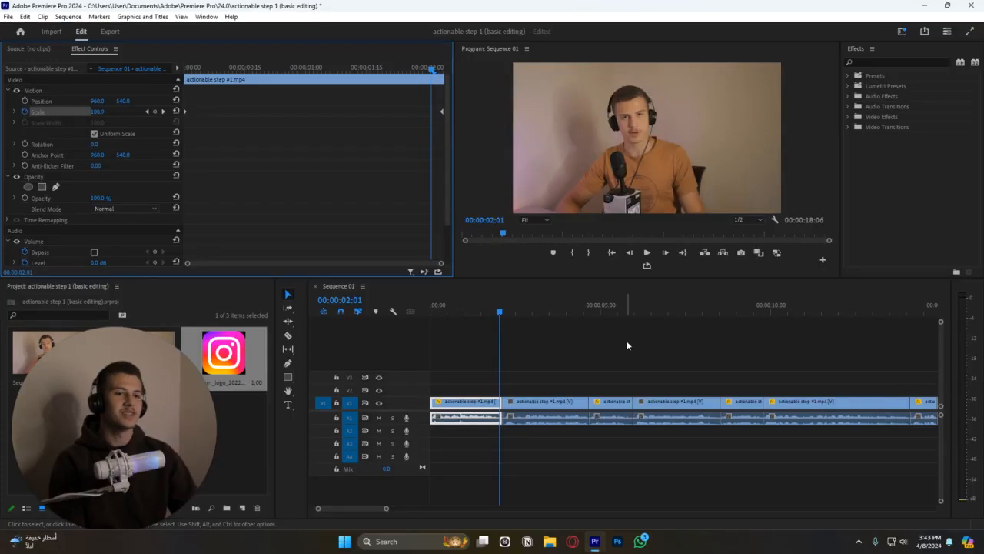
Step: Turn off the Scale animation of the first clip and delete its existing keyframes
click(25, 112)
key(Return)
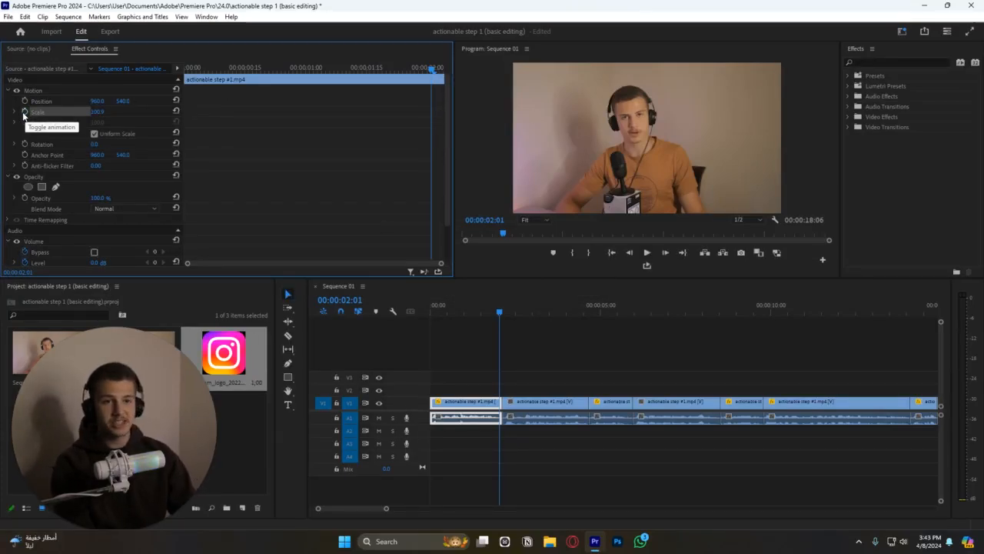